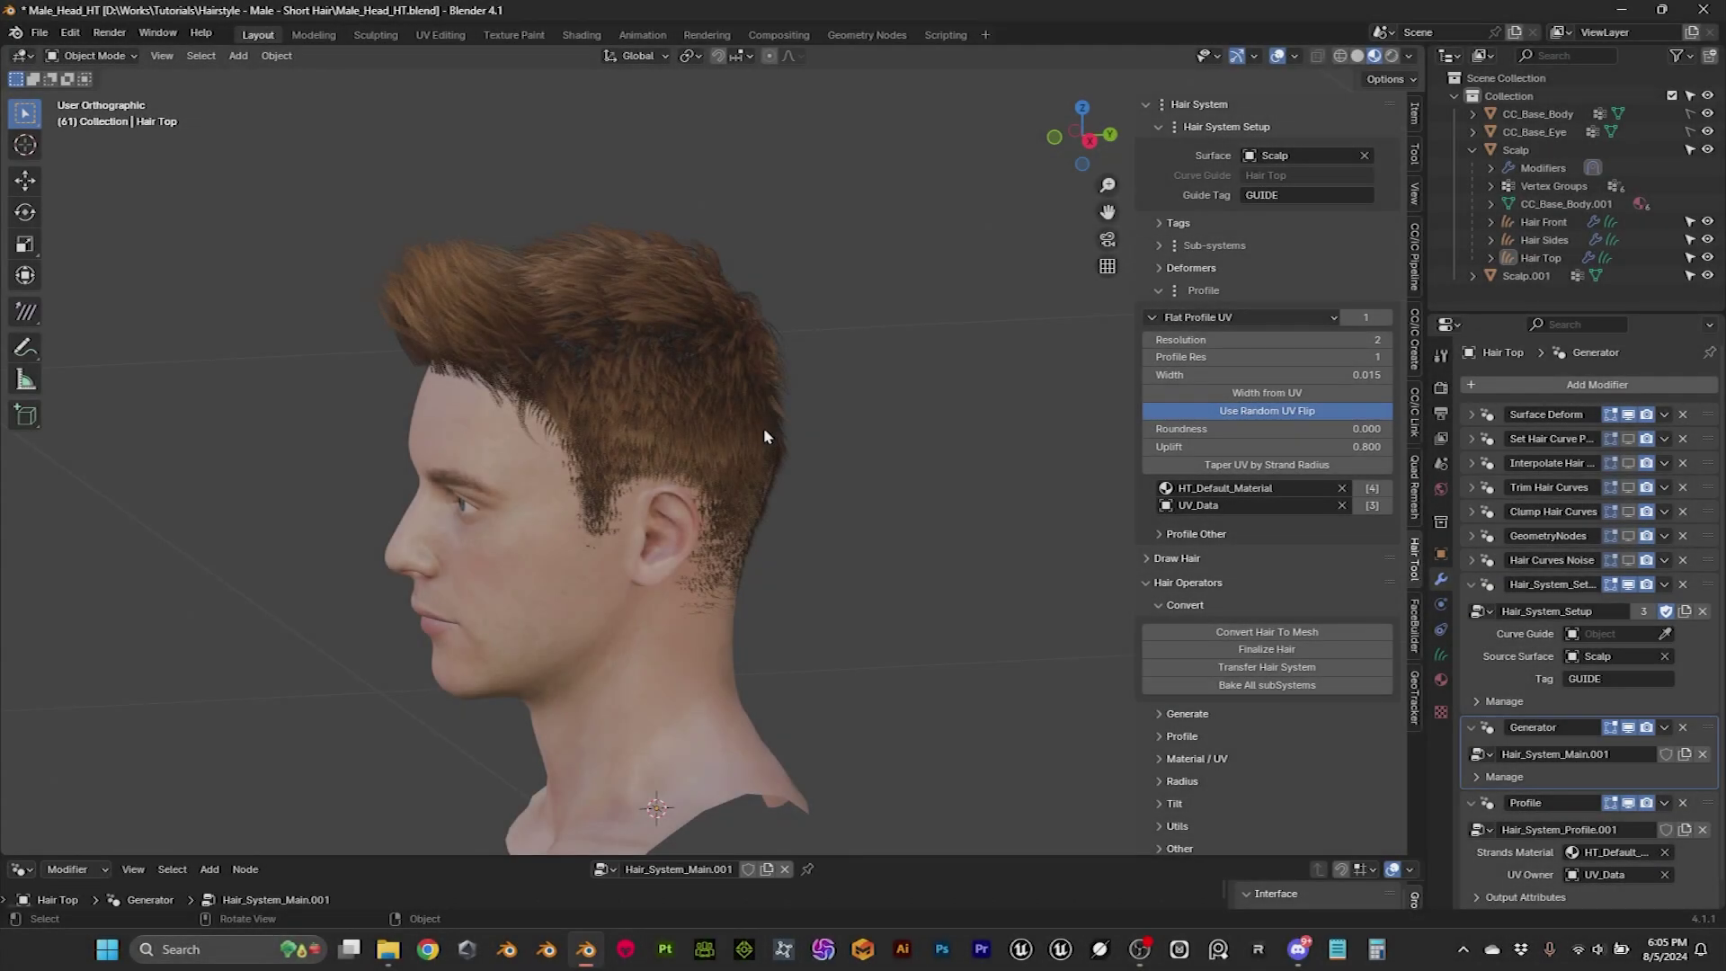
Step: Select Hair Top, Hair Sides and Hair Front together in the outliner
middle_click_drag(763, 427, 659, 416)
left_click(729, 435)
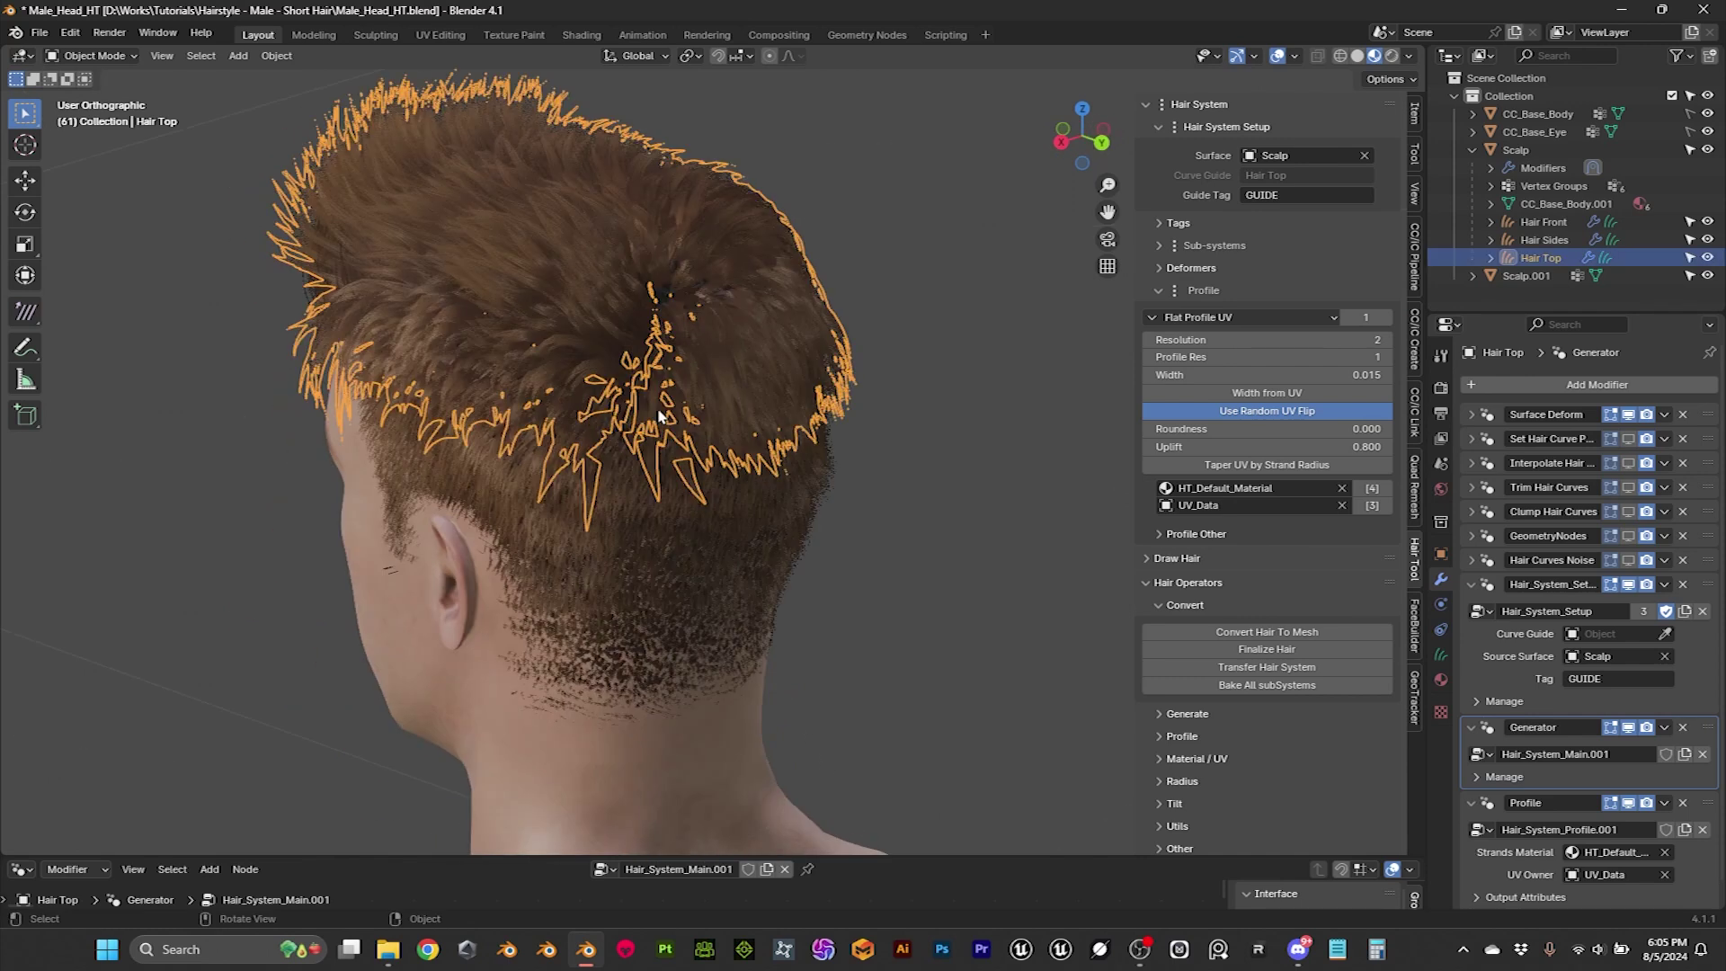
left_click(528, 497)
middle_click_drag(751, 493, 869, 469)
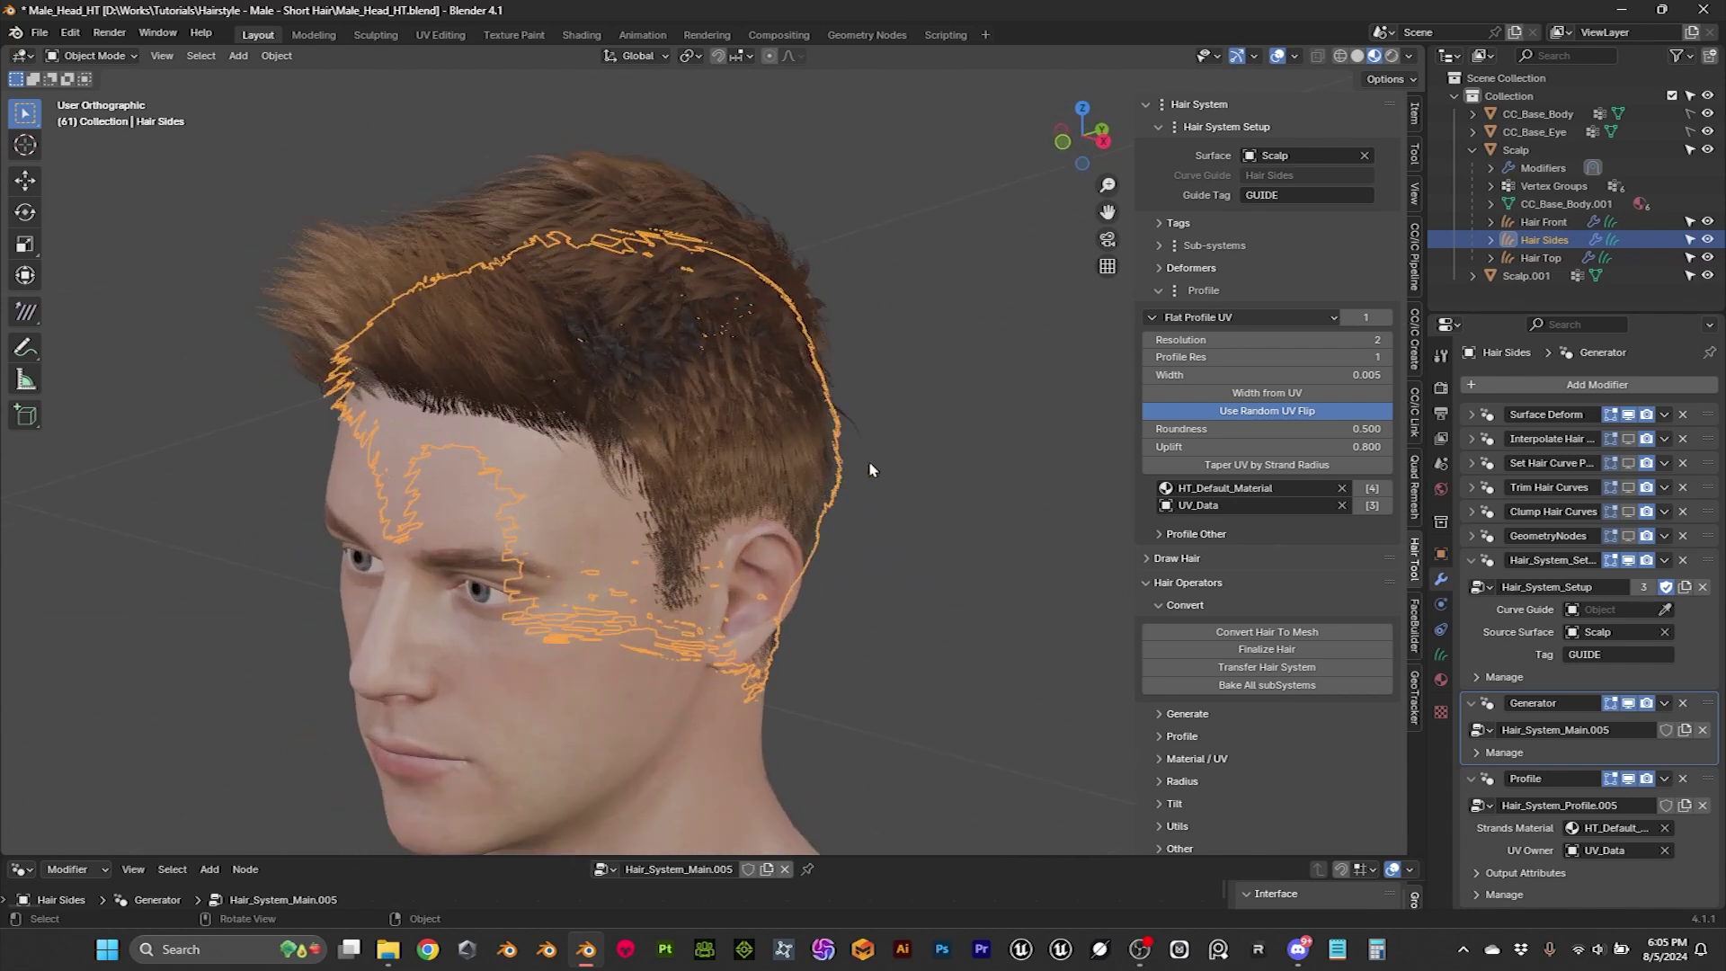
left_click(869, 470)
left_click(1533, 258)
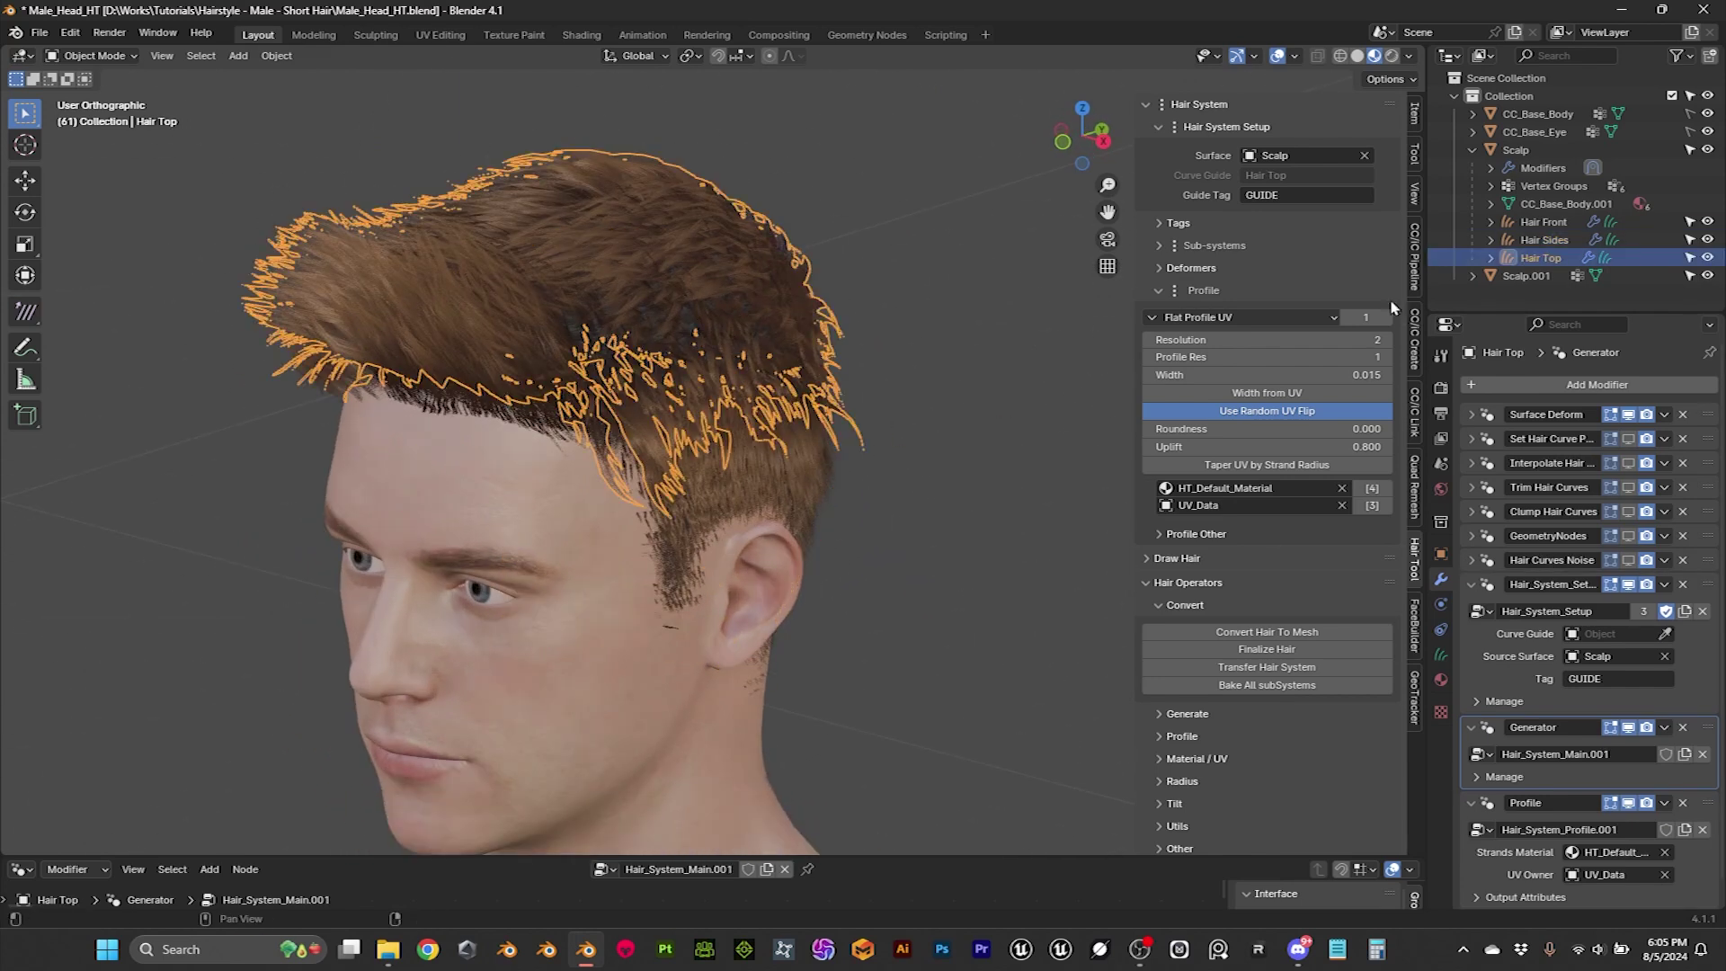
left_click(1539, 222, "shift")
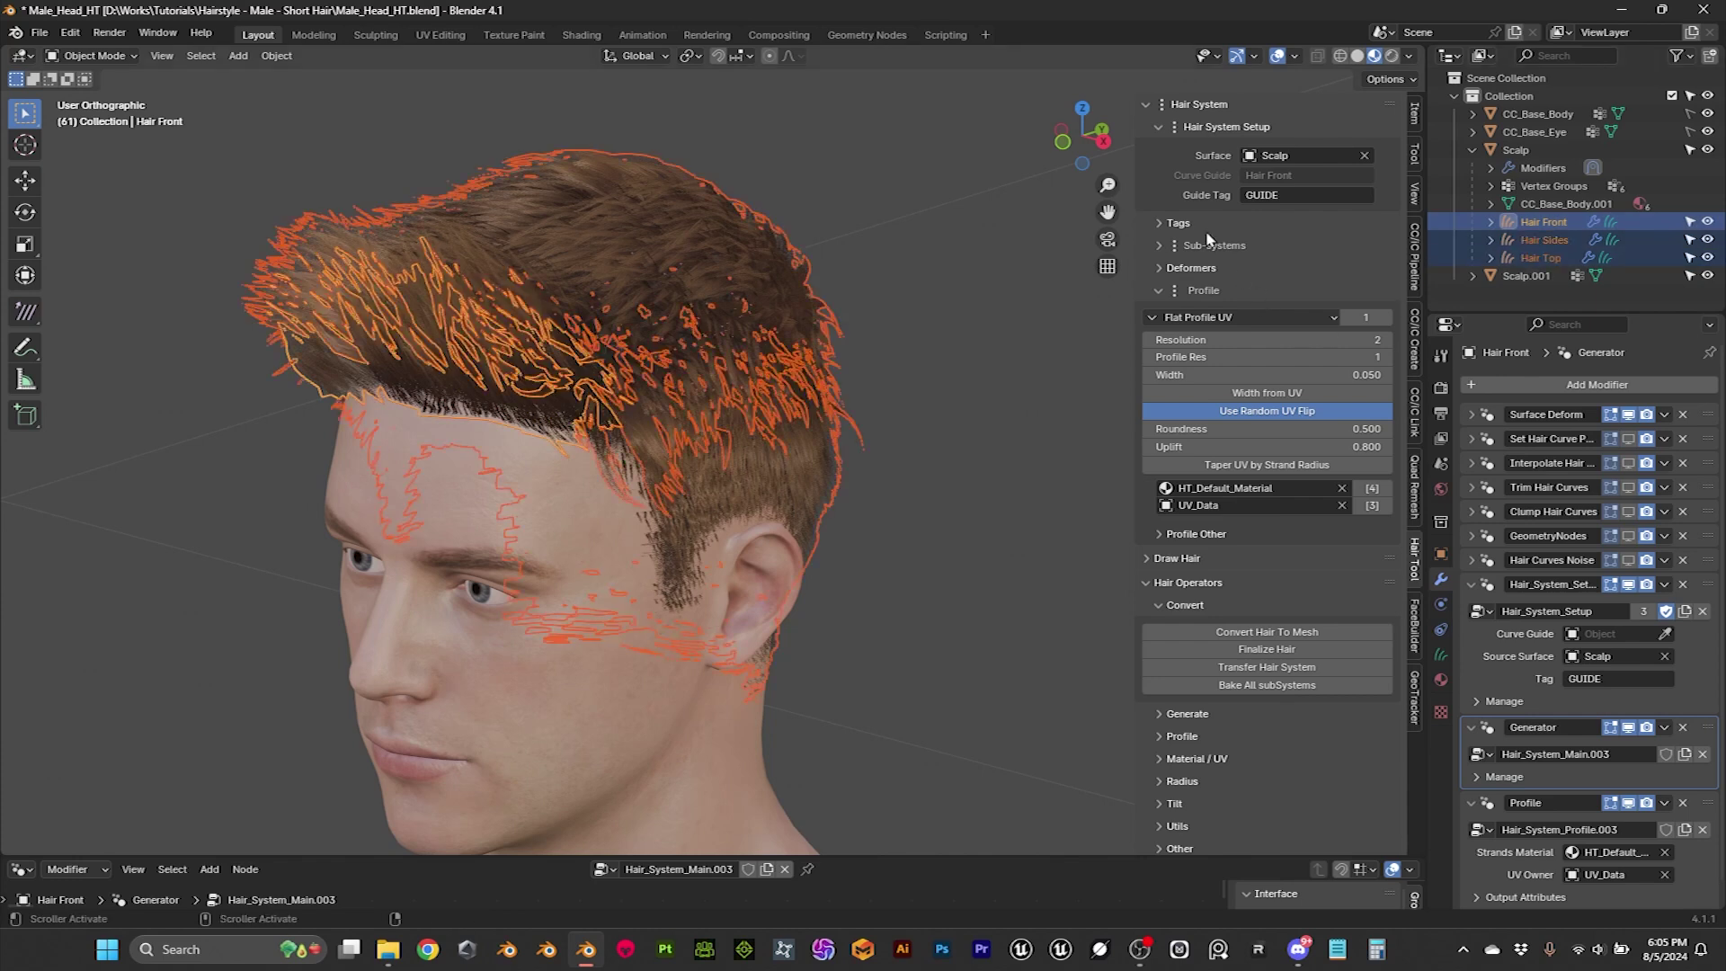
scroll(1215, 369, "down", 3)
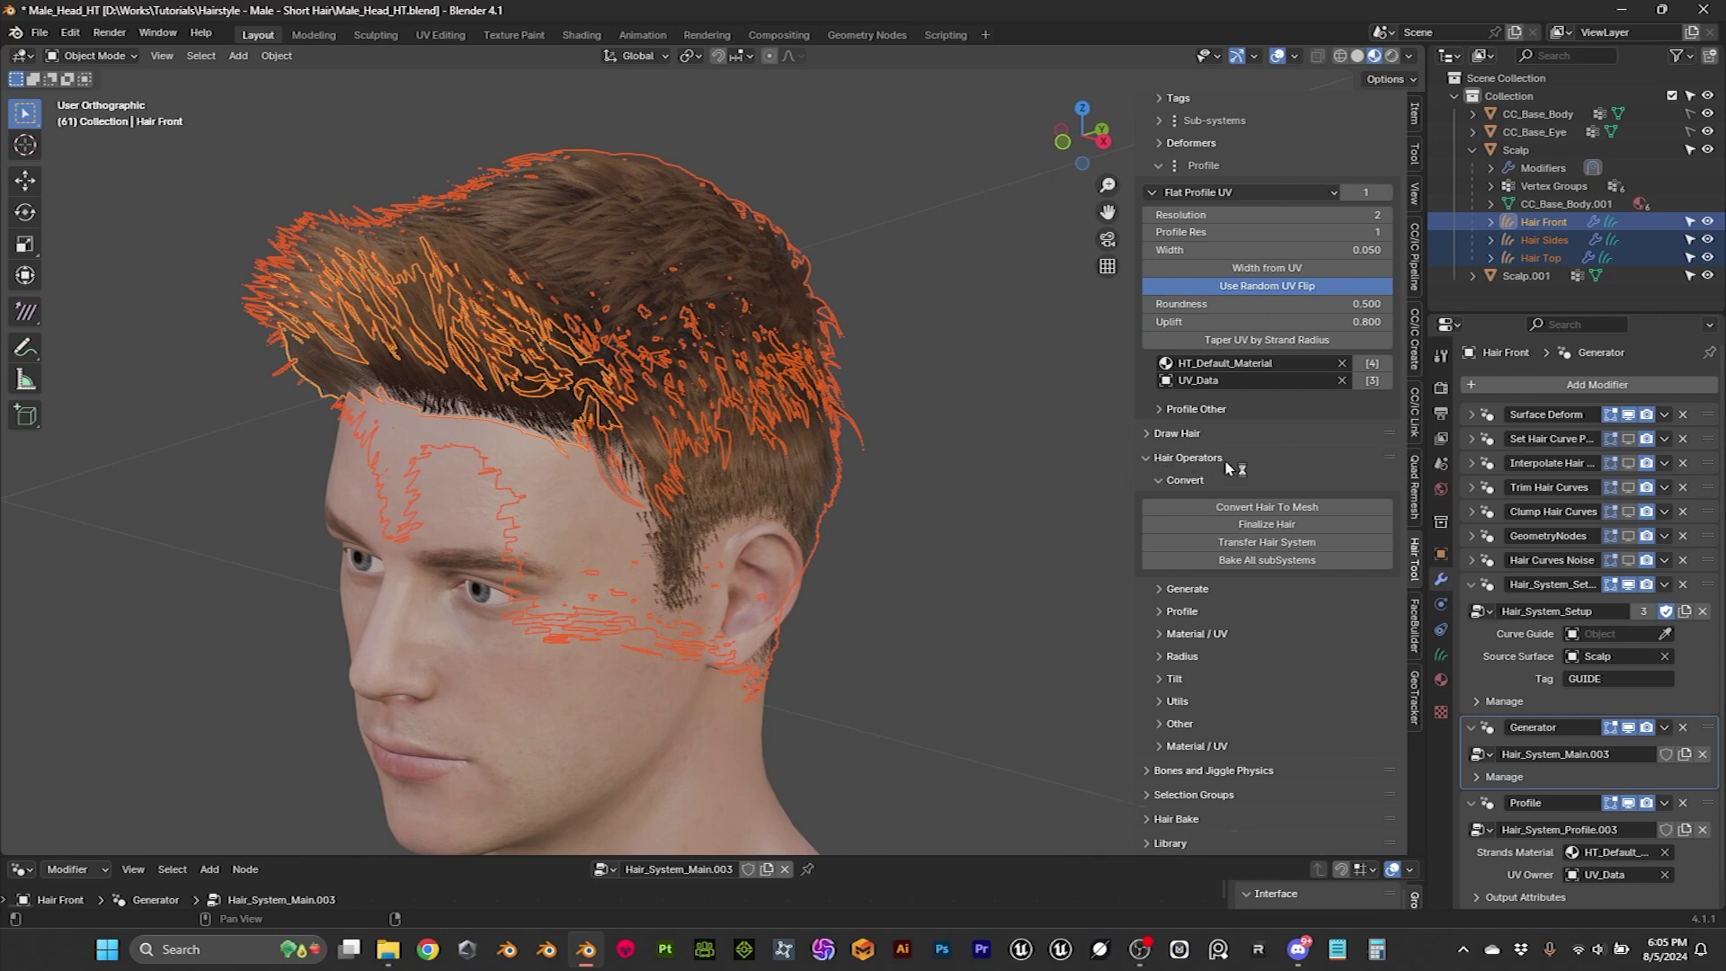
Step: Run Convert Hair To Mesh on the three hair systems and orbit to check the cards
left_click(1173, 590)
left_click(1171, 590)
left_click(1299, 510)
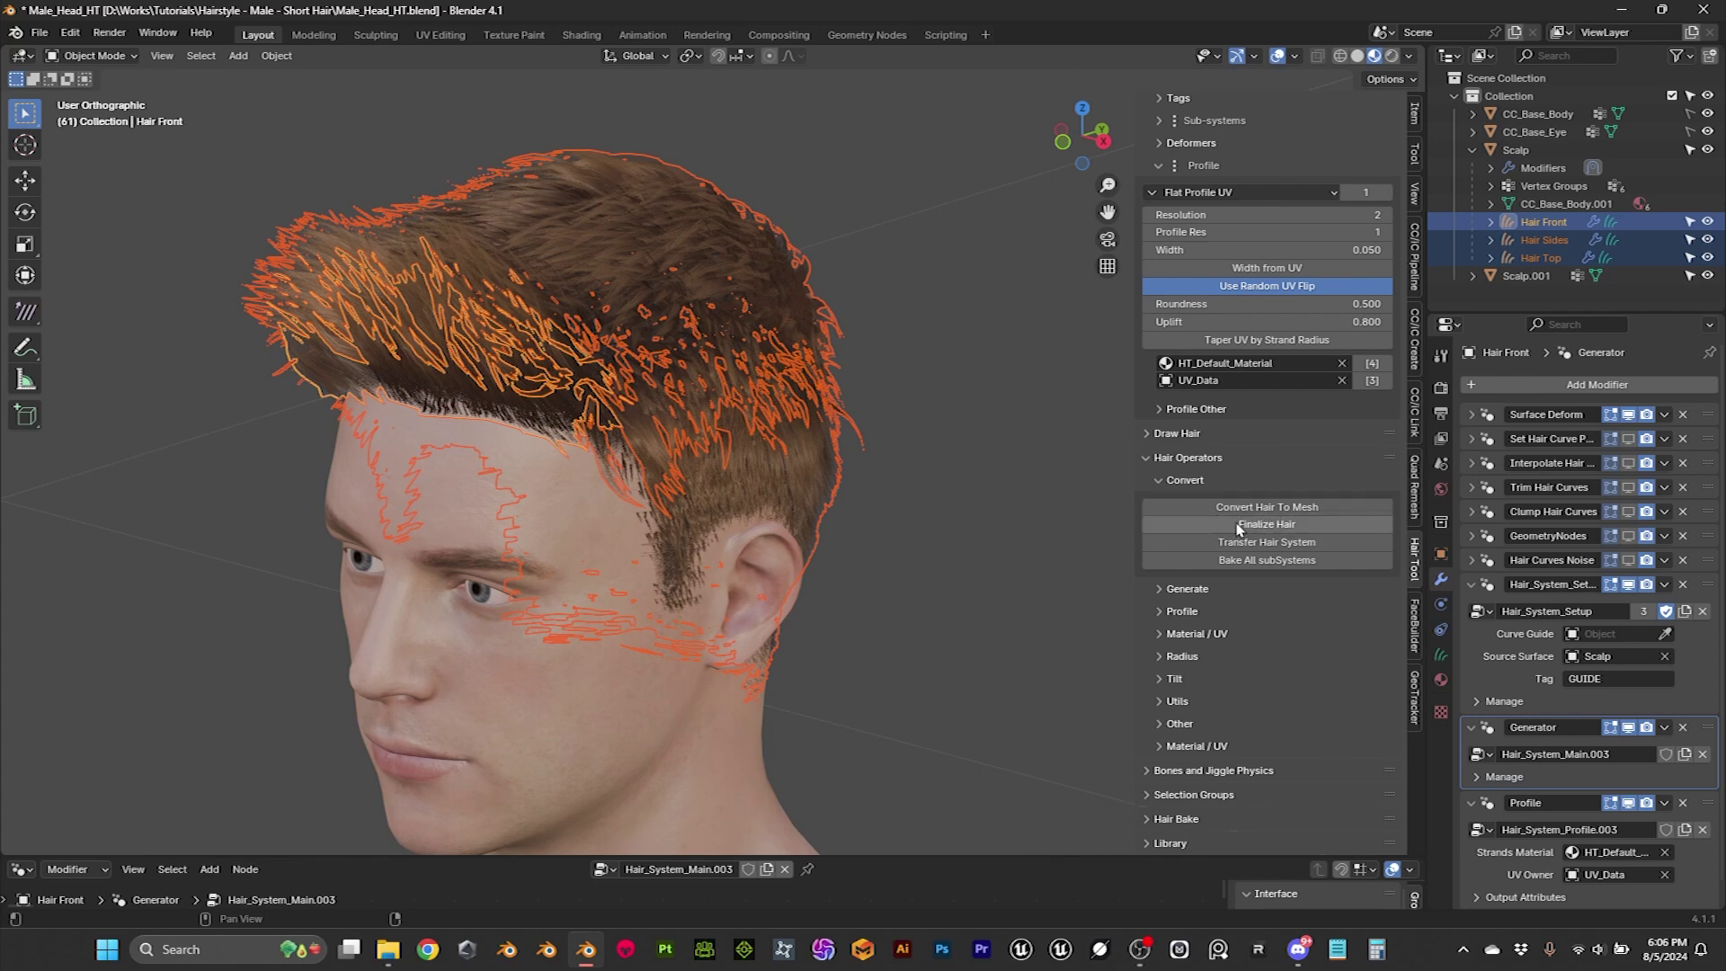
middle_click_drag(989, 449, 773, 449)
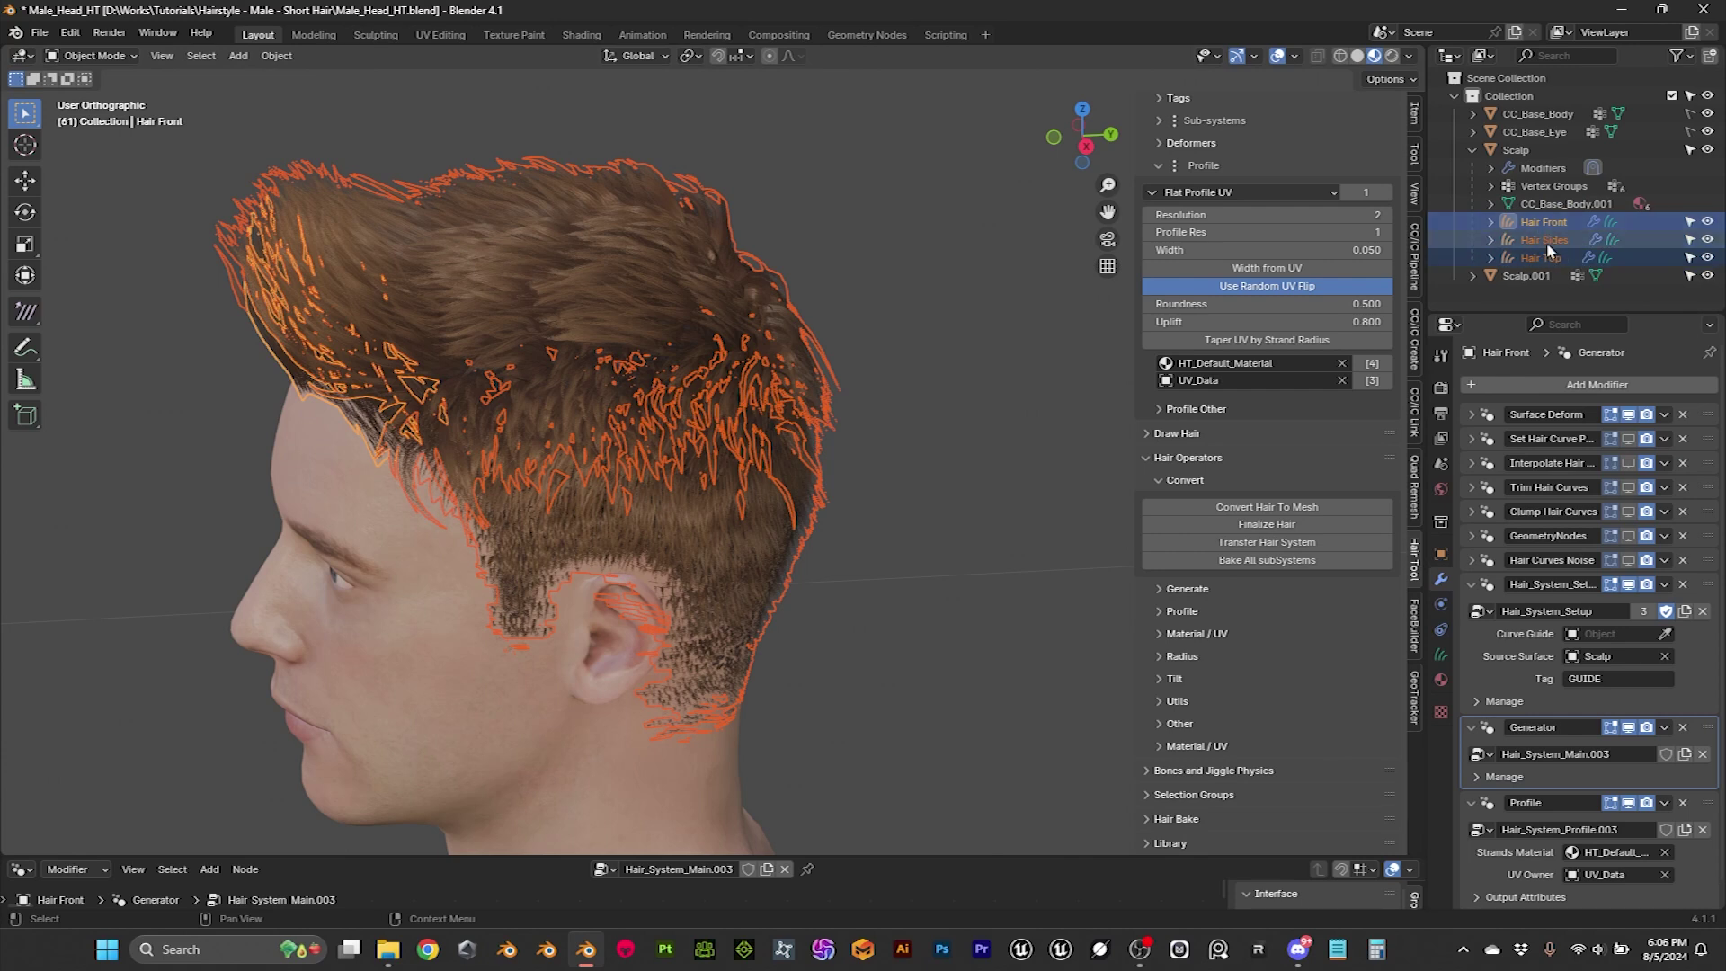
Step: Finalize the converted hair into meshes and hide the original Hair Front, Sides and Top systems
left_click(1261, 527)
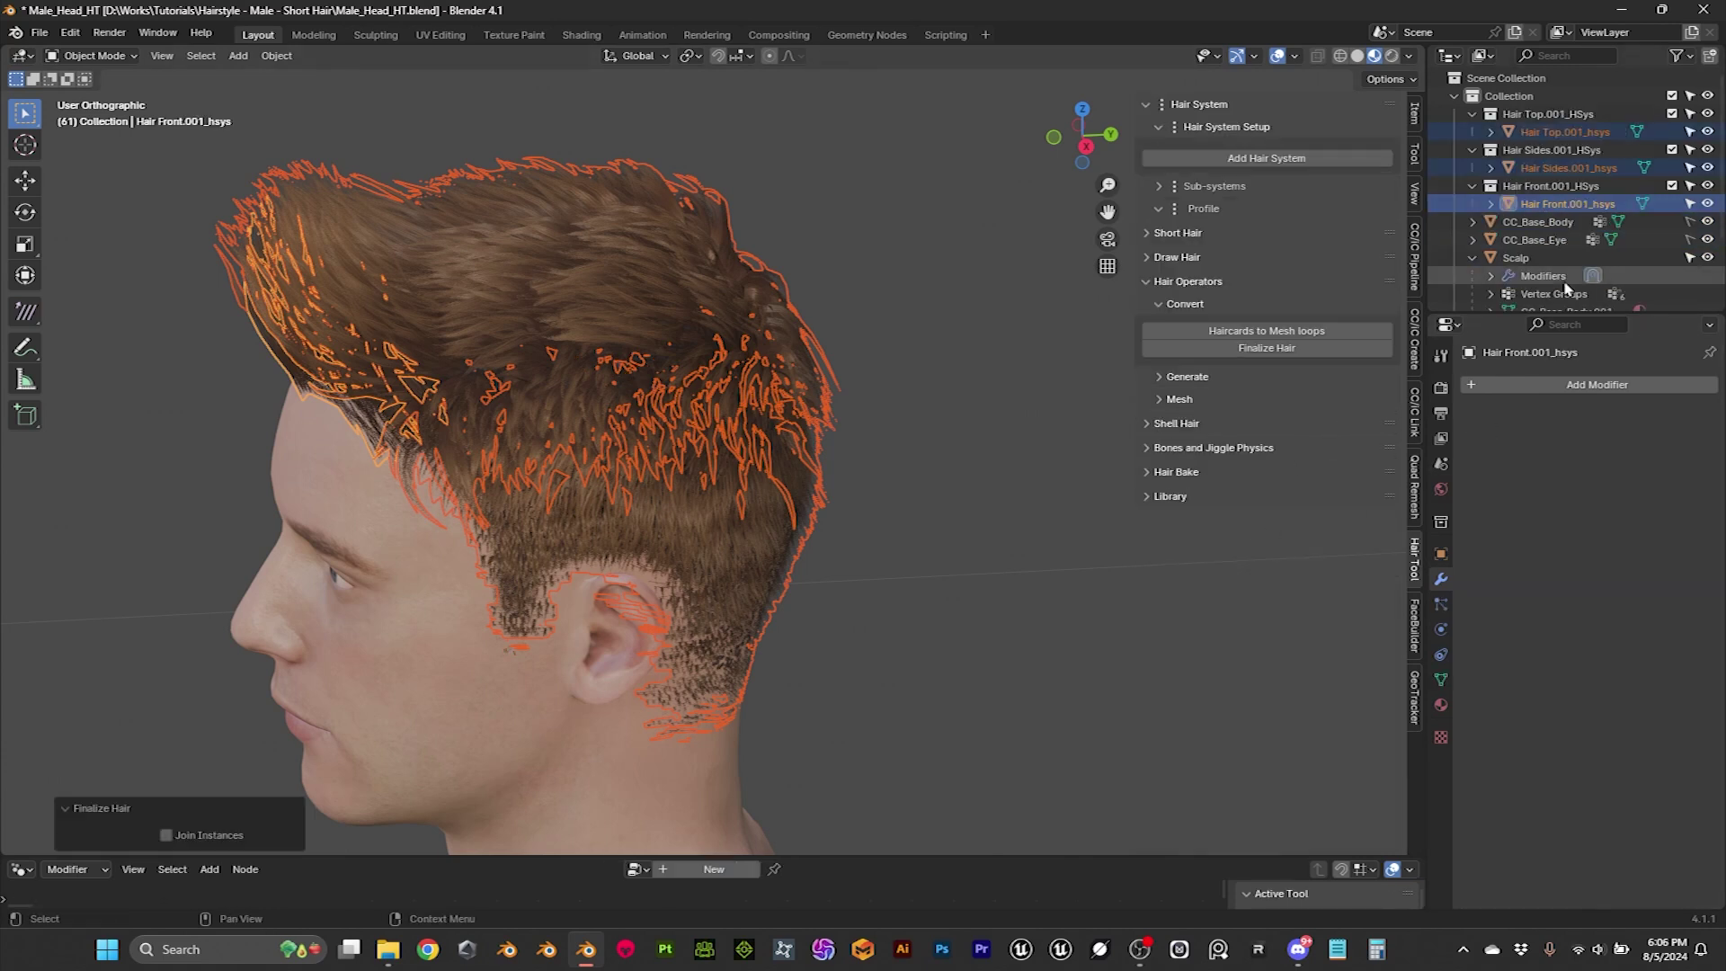
scroll(1575, 278, "down", 3)
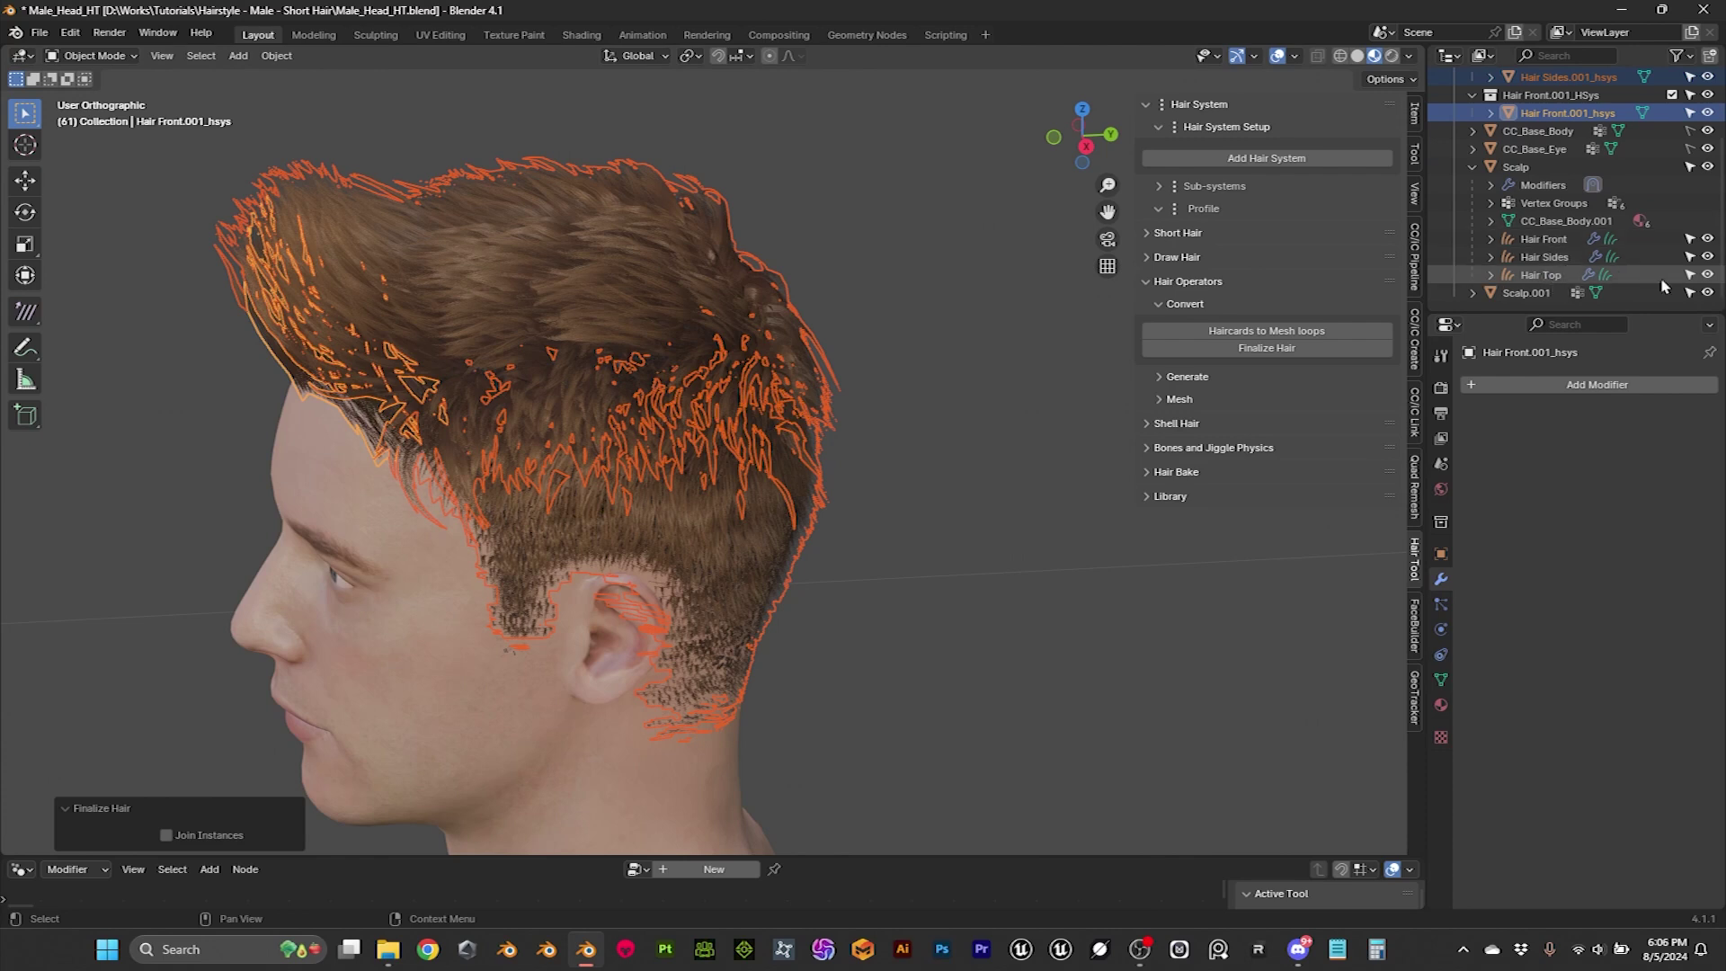
left_click(1705, 238)
left_click(1707, 256)
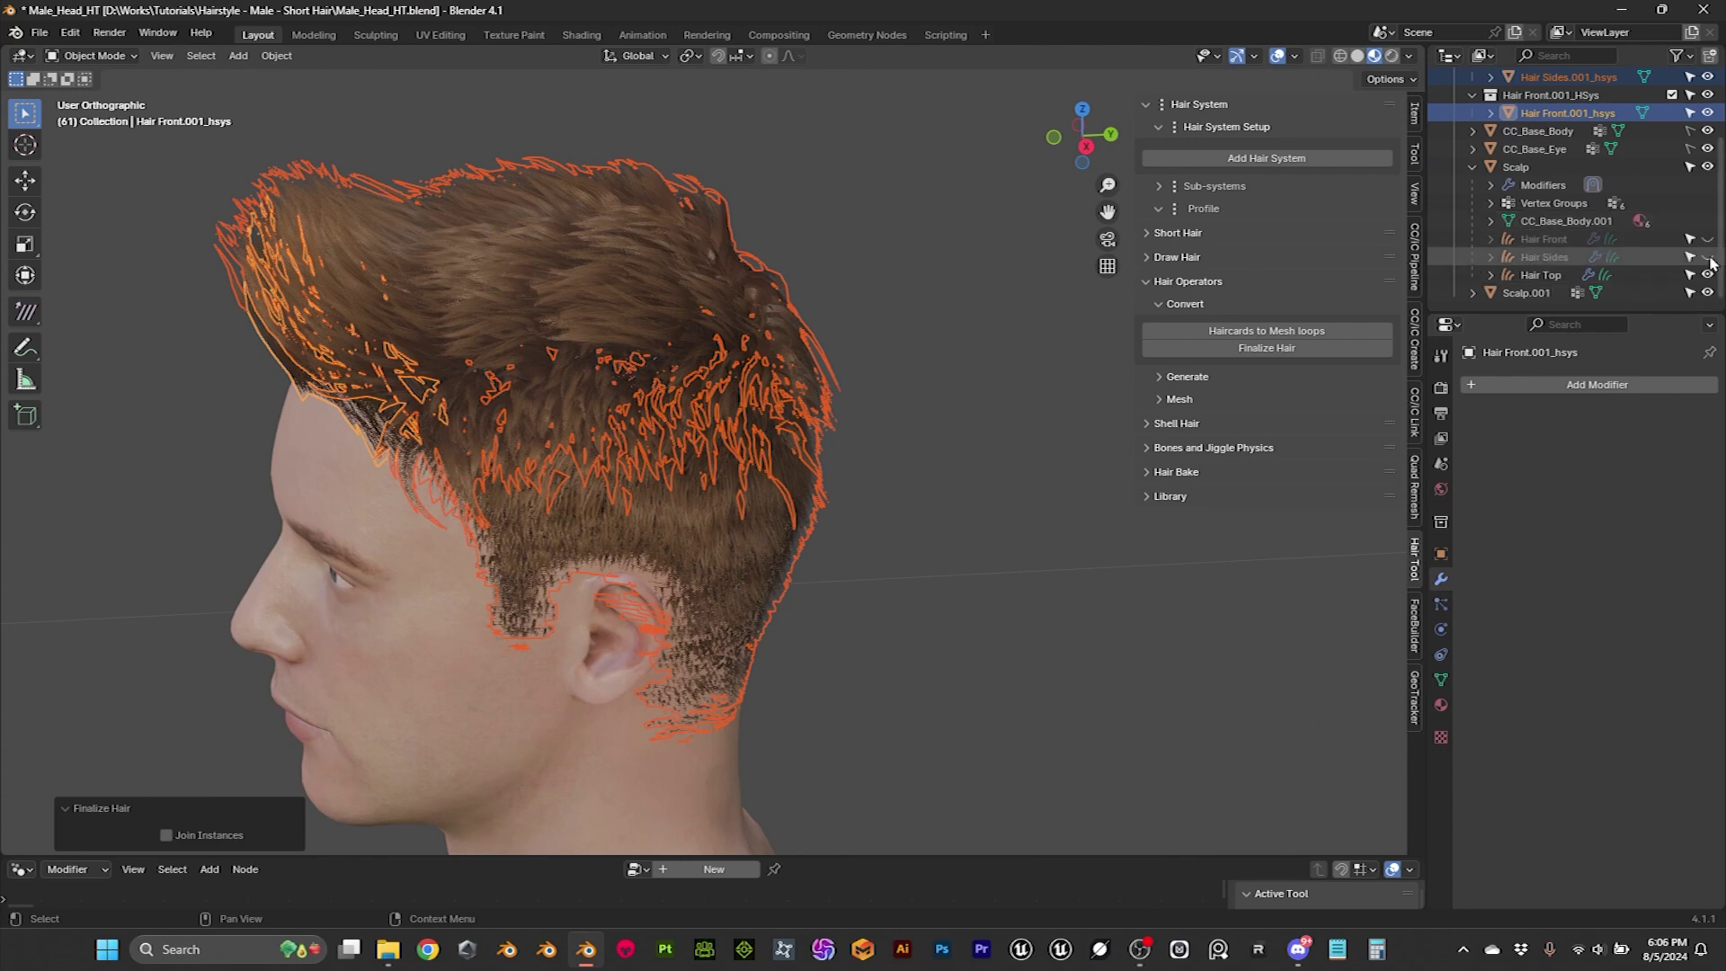
left_click(1707, 274)
scroll(1605, 224, "up", 3)
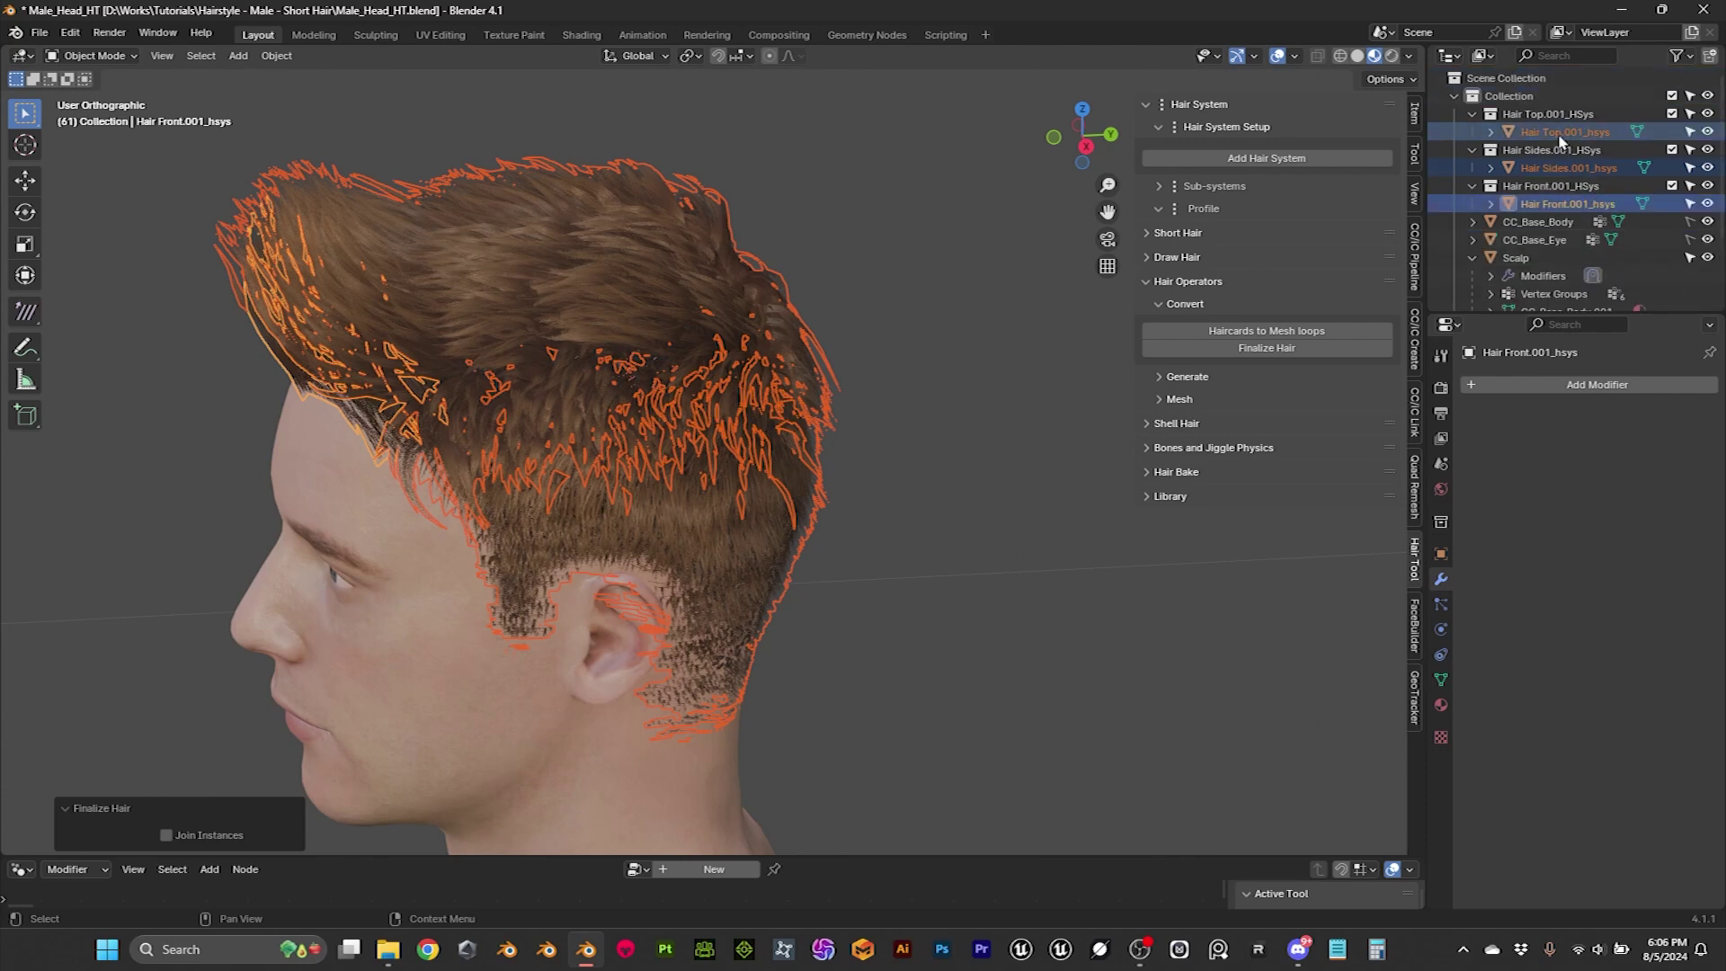
Step: Move the Hair Sides and Hair Front meshes into the Hair Top.001_HSys collection
left_click(634, 244)
middle_click_drag(634, 245, 665, 239)
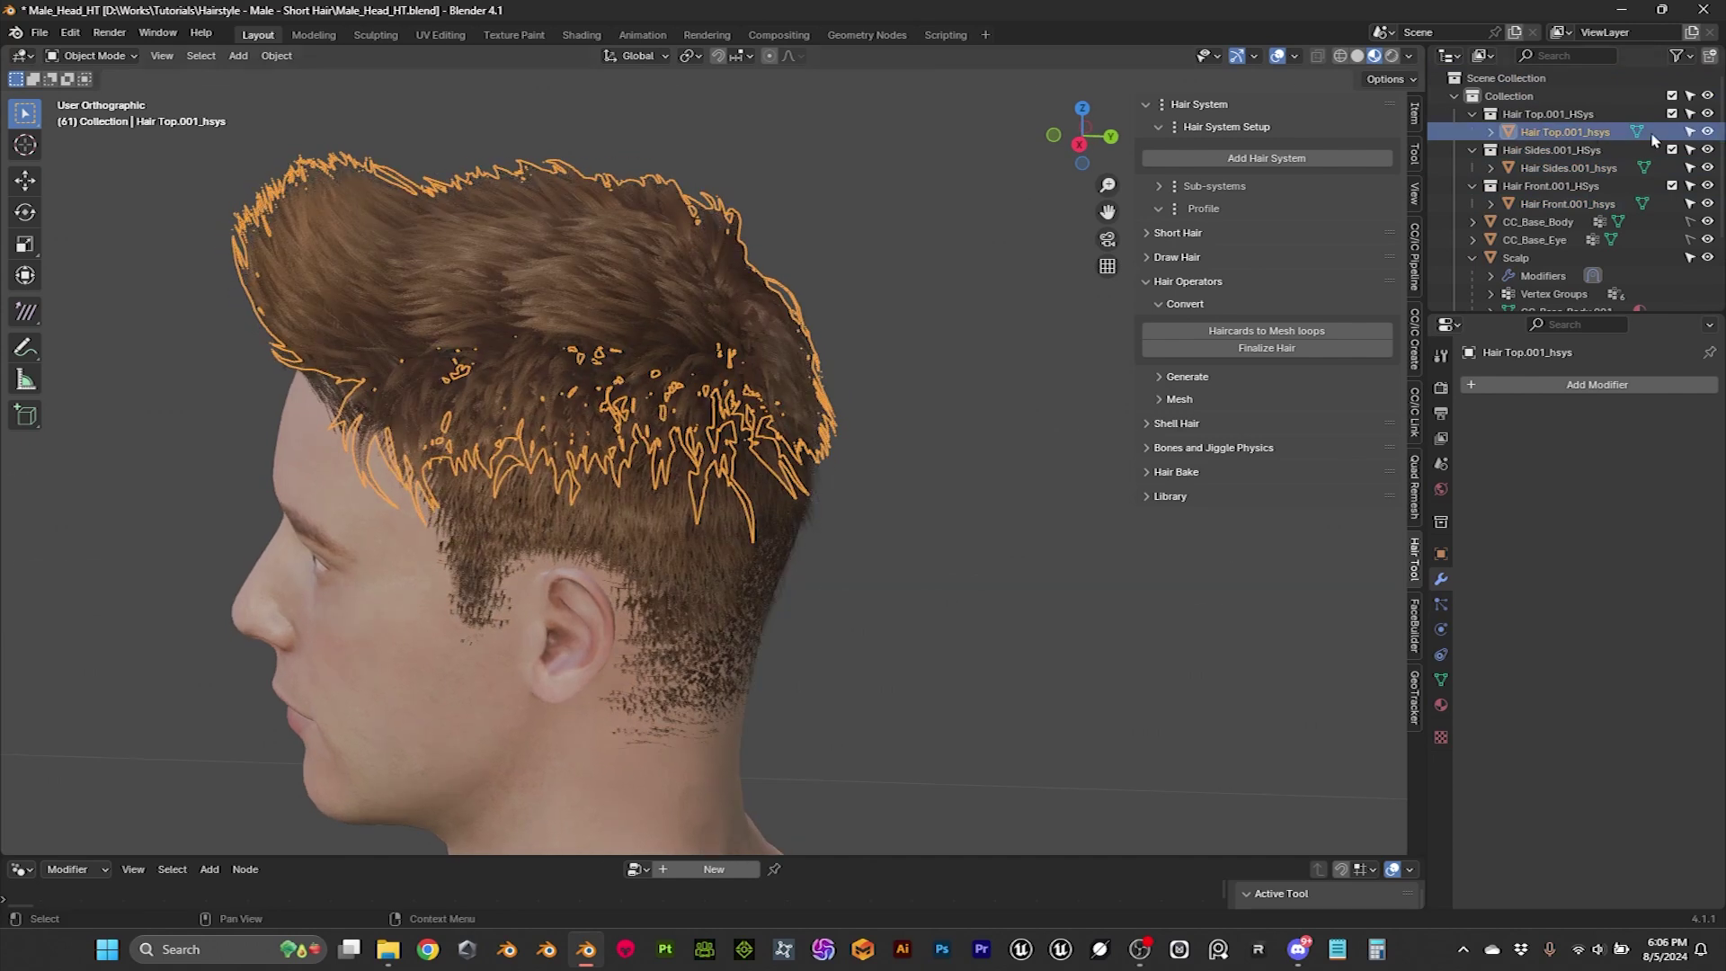
left_click_drag(1555, 171, 1544, 115)
left_click_drag(1546, 204, 1543, 115)
Step: Delete the empty Hair Sides and Hair Front collections and start renaming Hair Top.001_HSys
left_click(1525, 189)
key("Delete")
left_click(1526, 187)
key("Delete")
left_click(1539, 115)
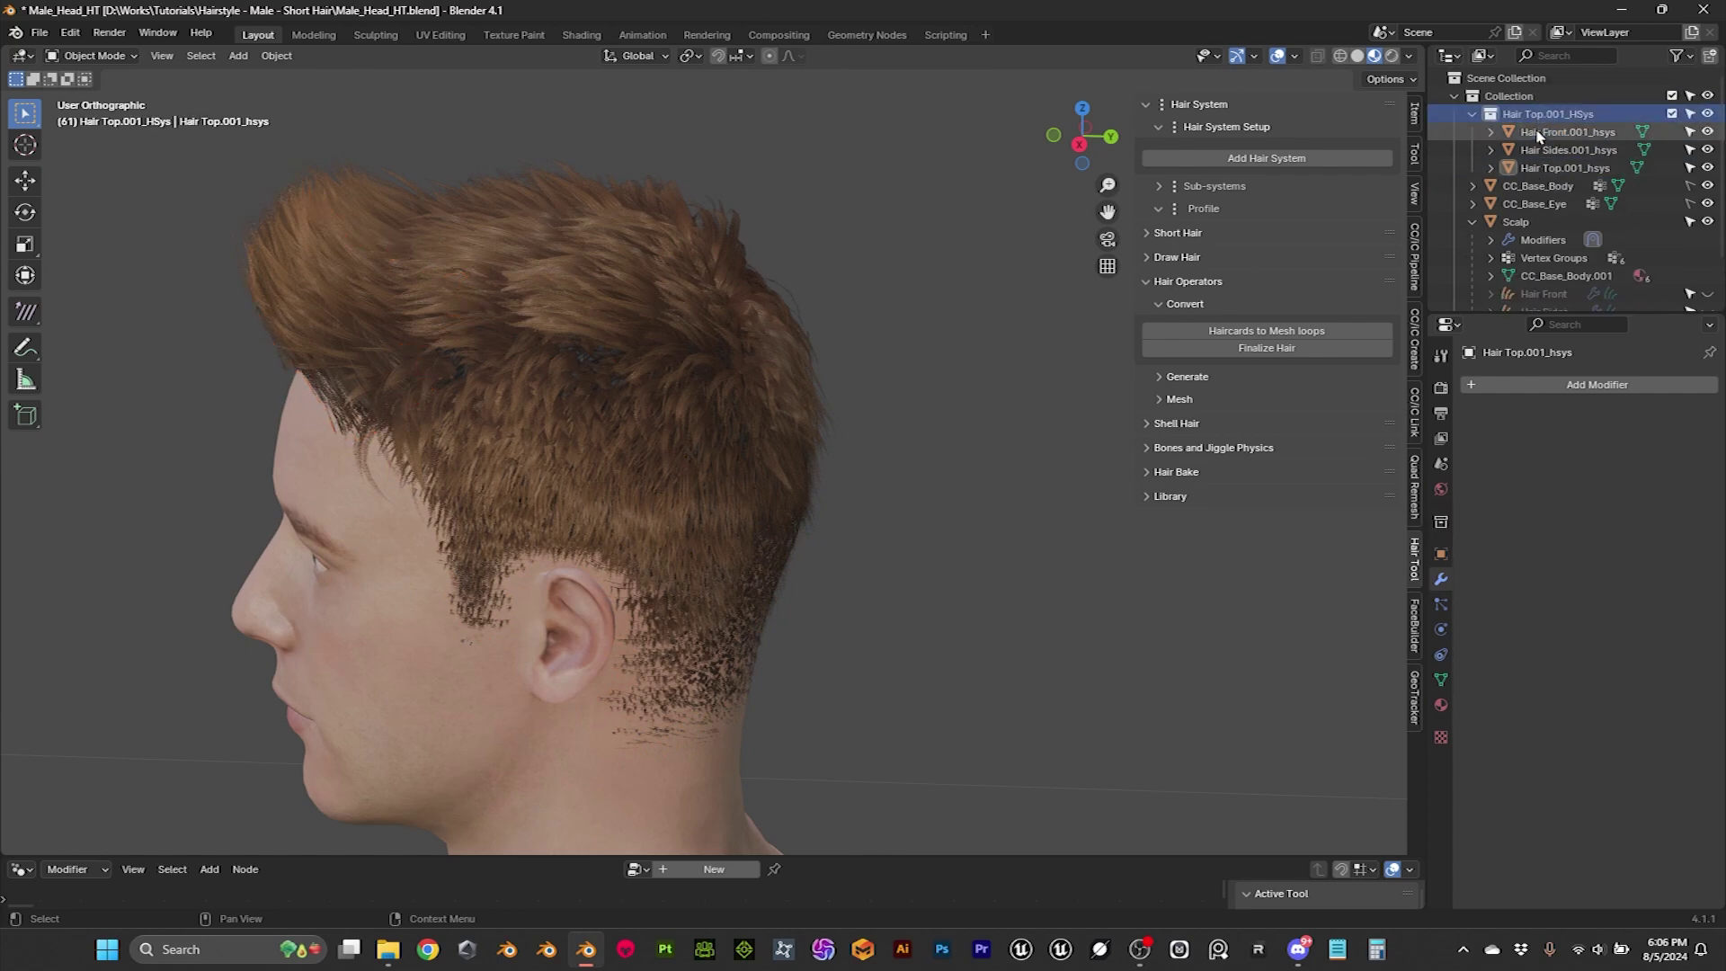
double_click(1539, 115)
left_click(1540, 114)
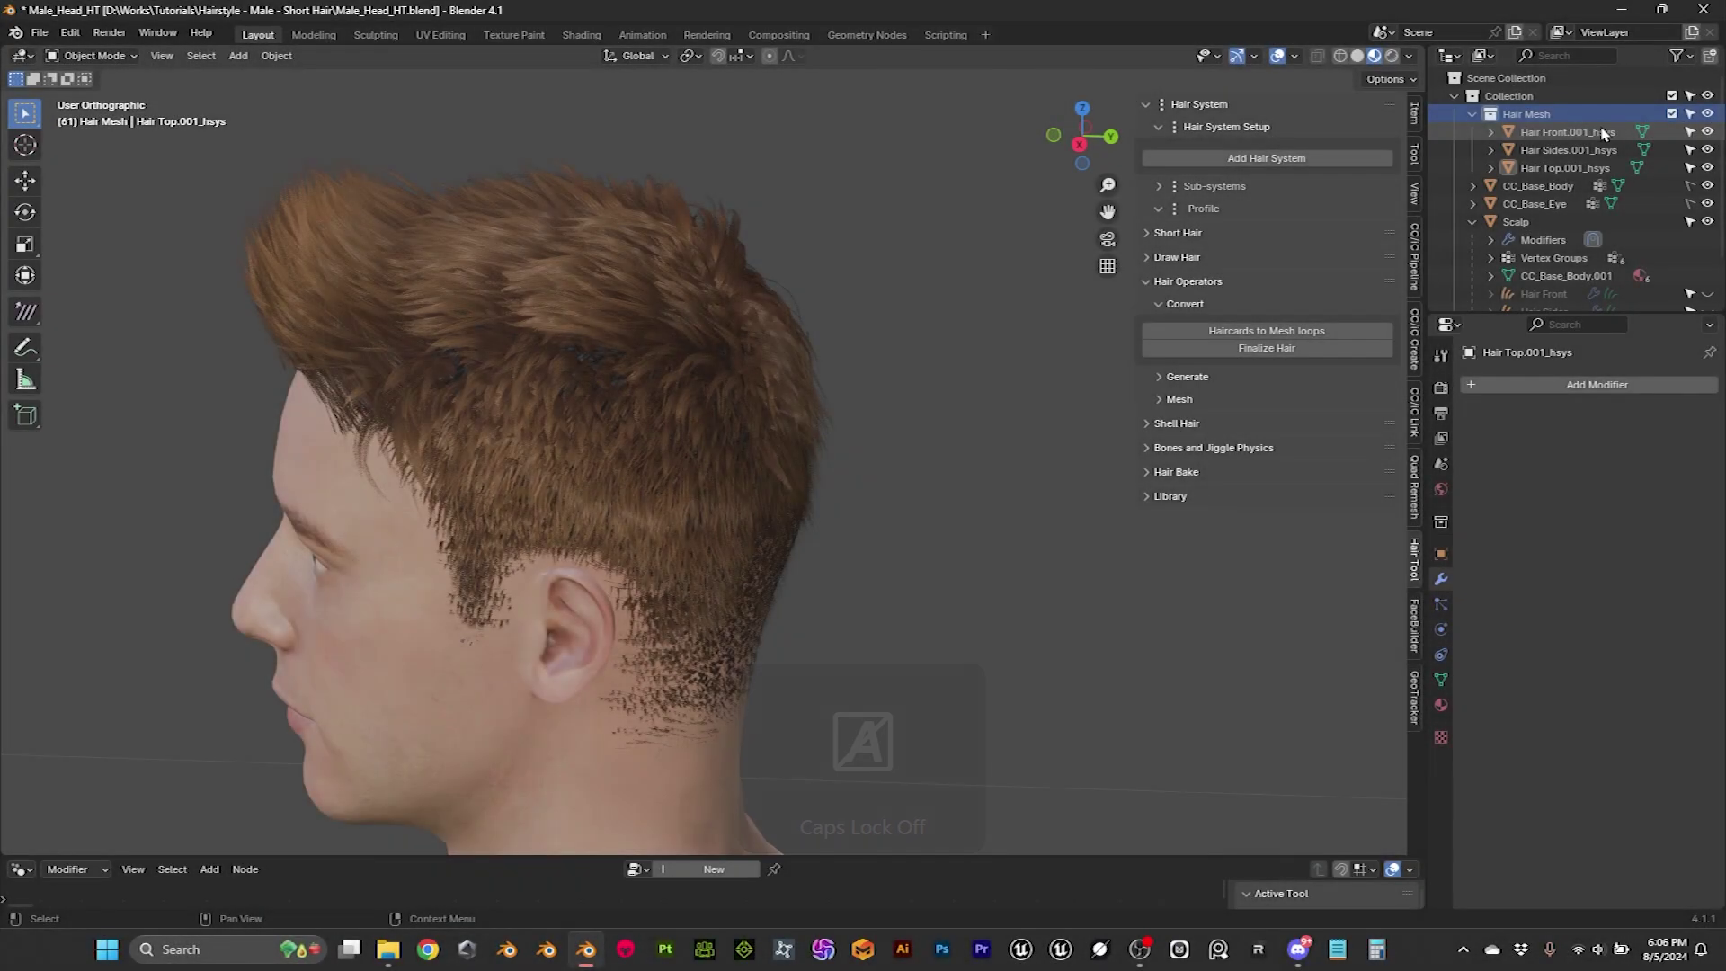
Step: Finish naming the collection 'Hair Mesh'
type("h")
key("Return")
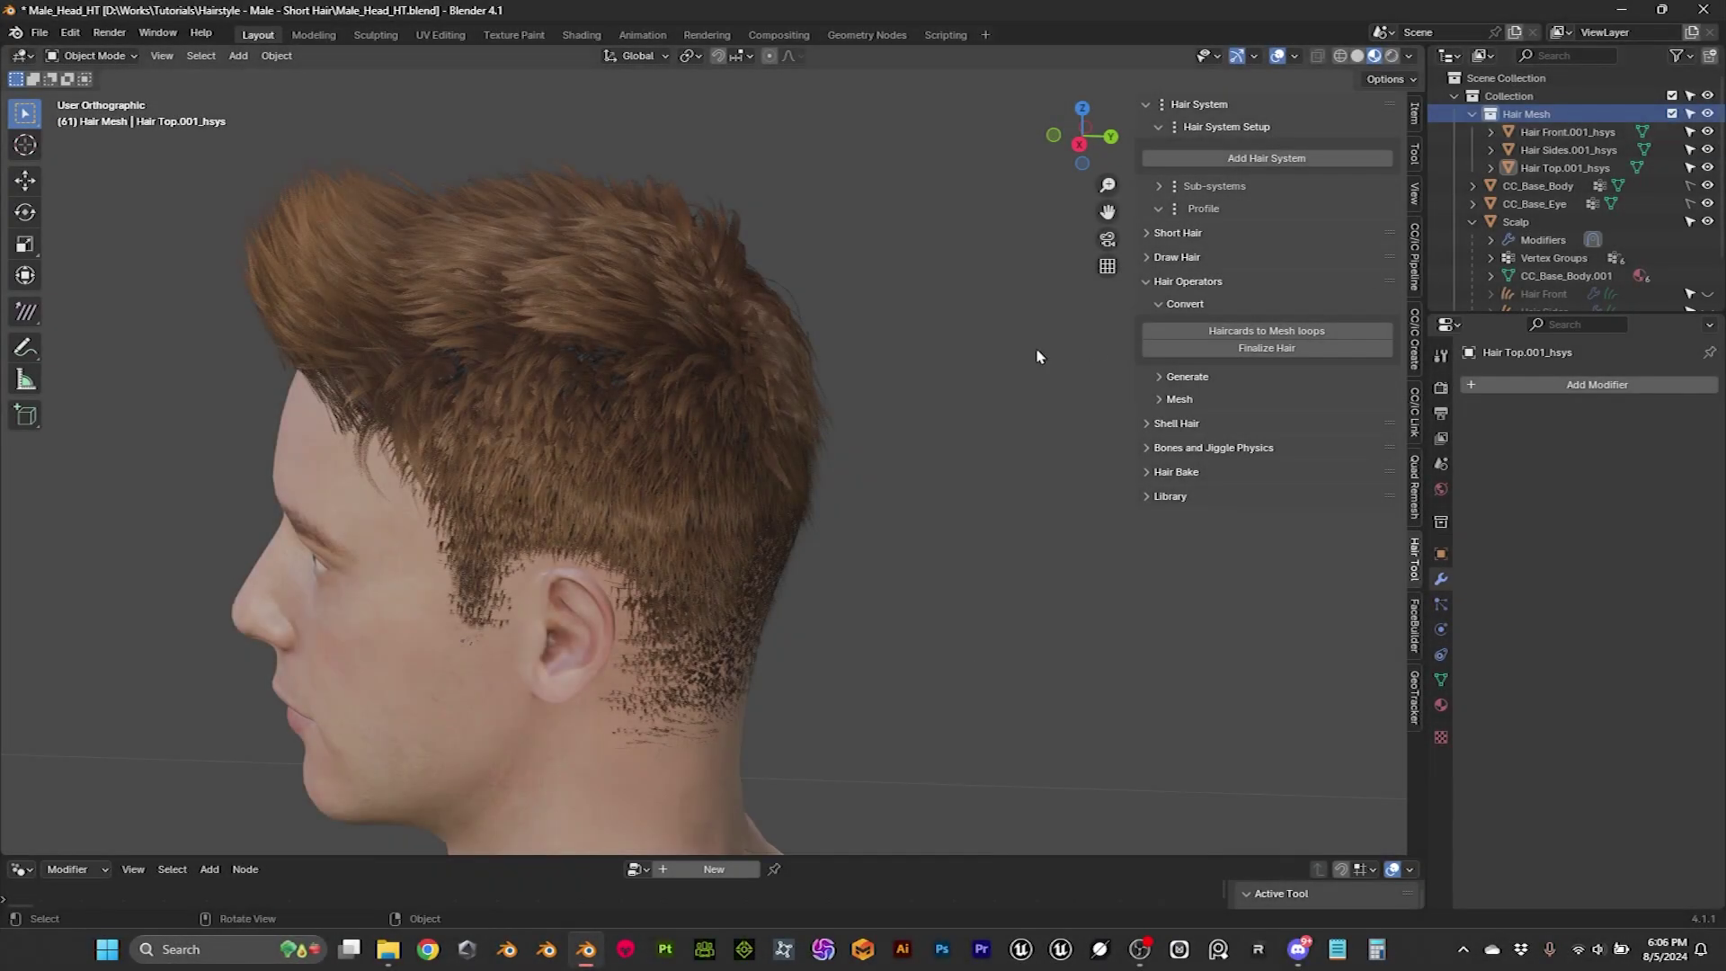
middle_click_drag(901, 327, 980, 350)
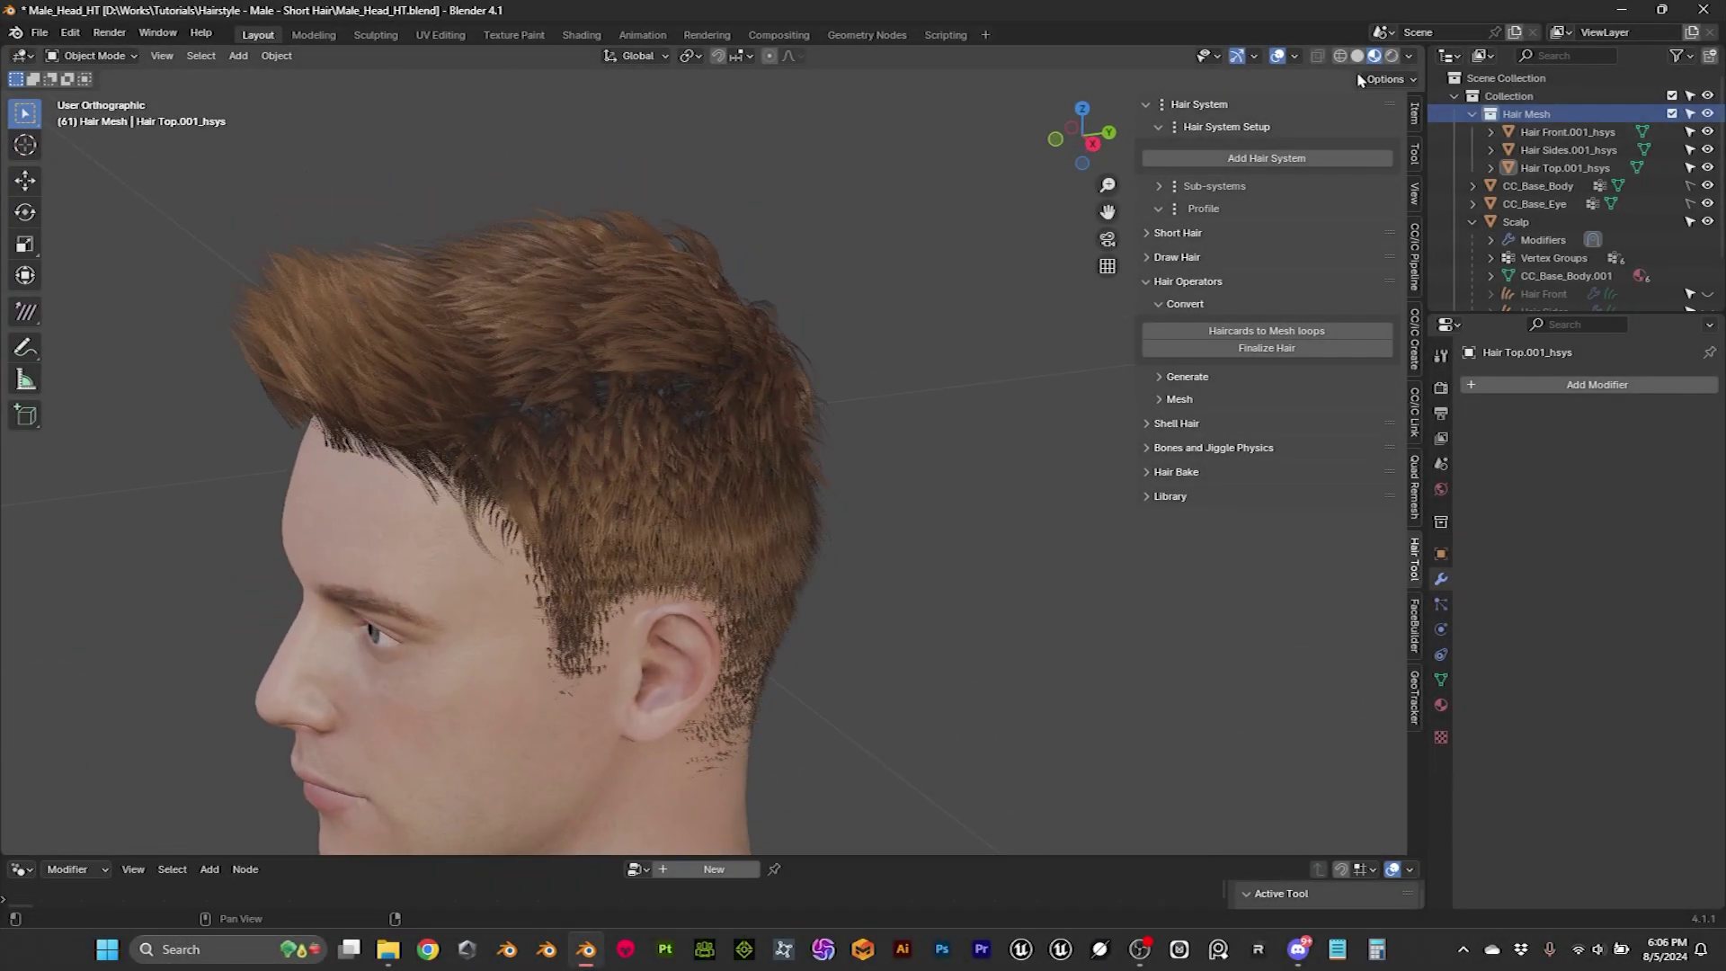
Step: Enable viewport Statistics in the overlays, showing 107,276 triangles
left_click(1253, 56)
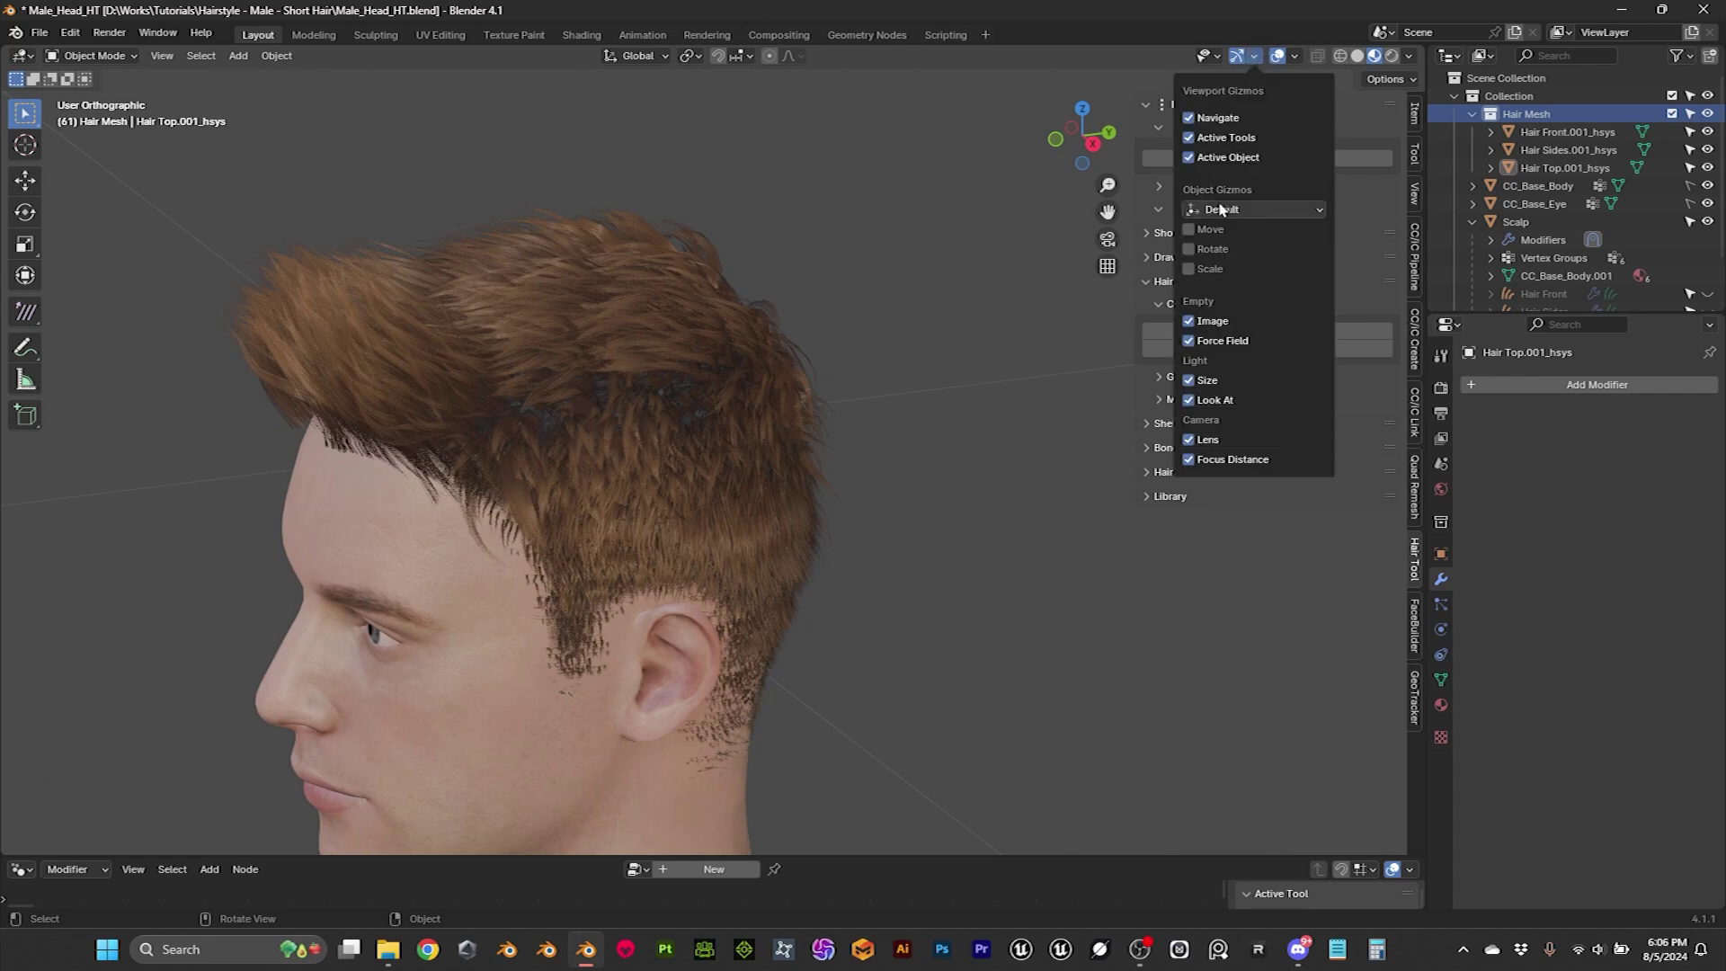
left_click(1295, 60)
left_click(1204, 246)
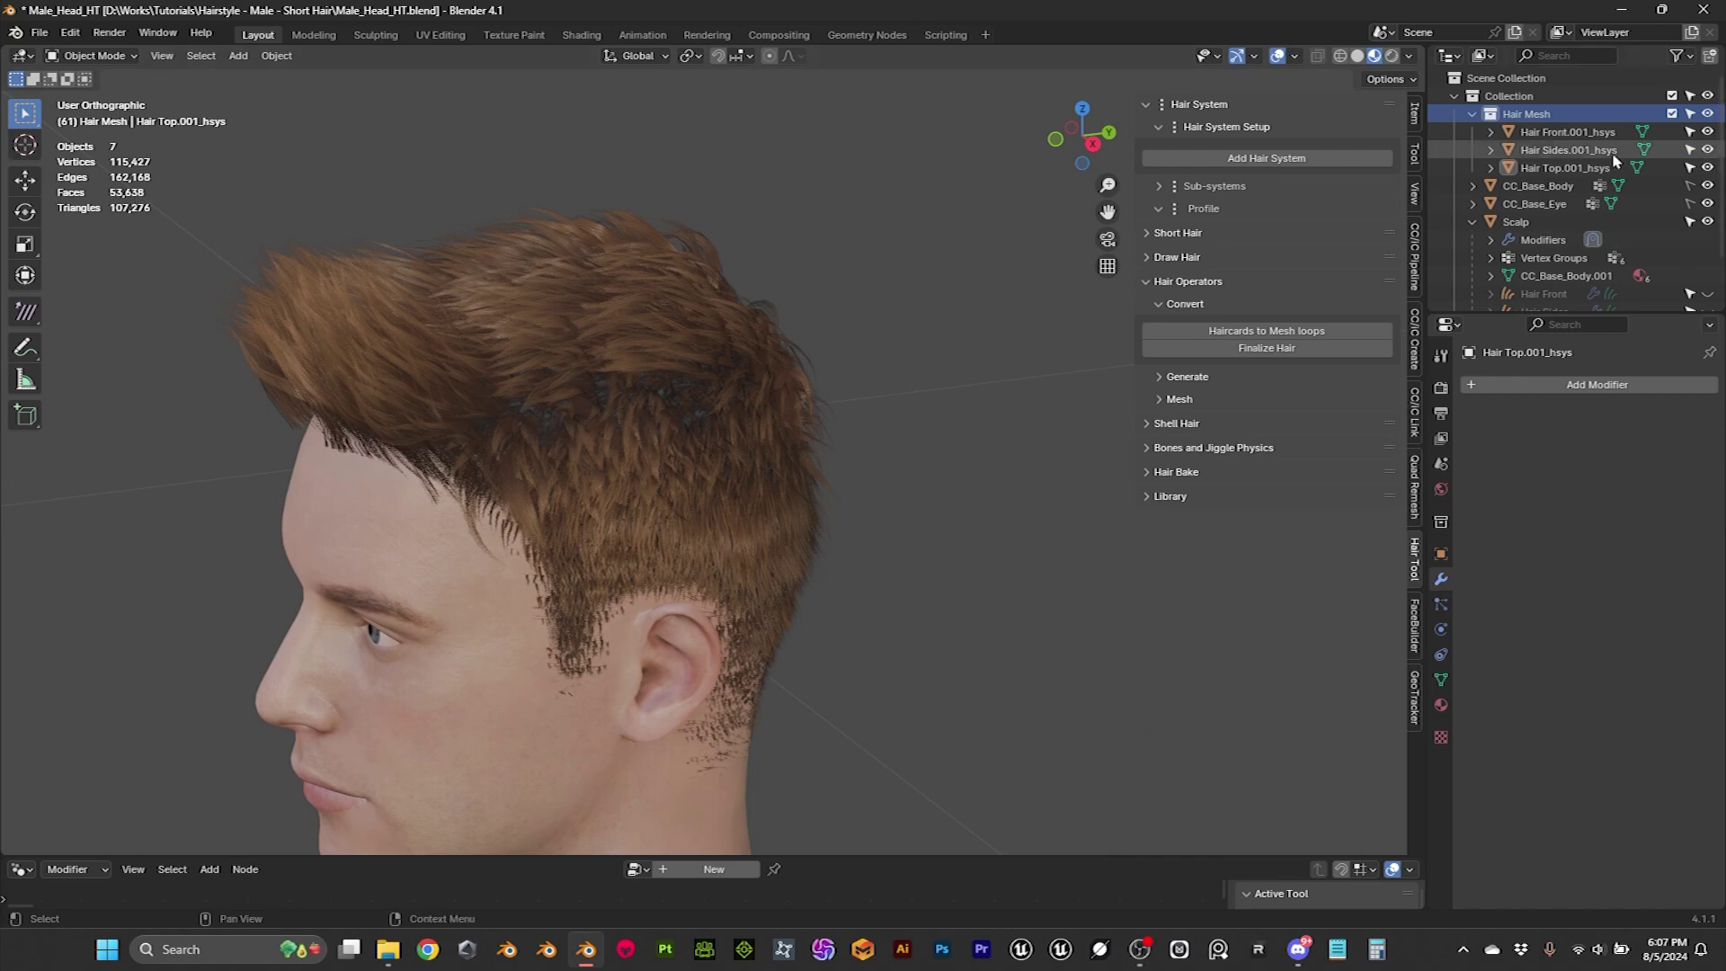
Step: Isolate the three hair meshes in Local View with Numpad /
left_click(1566, 132)
left_click(1555, 168, "shift")
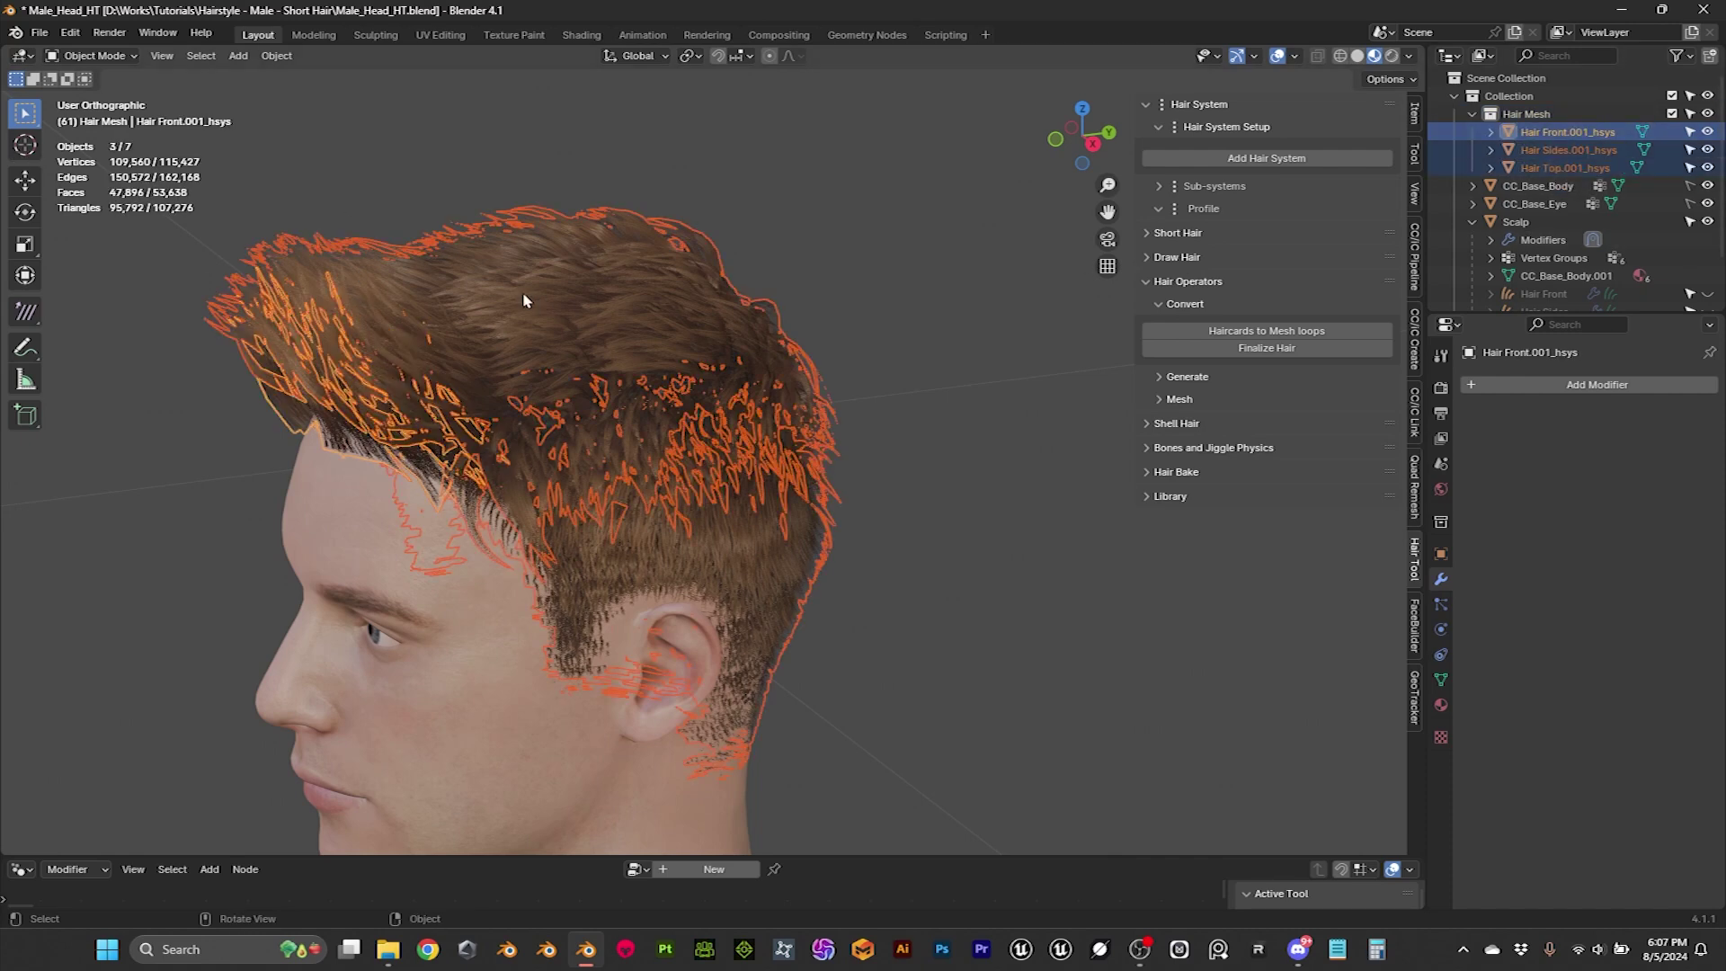
key("KP_Divide")
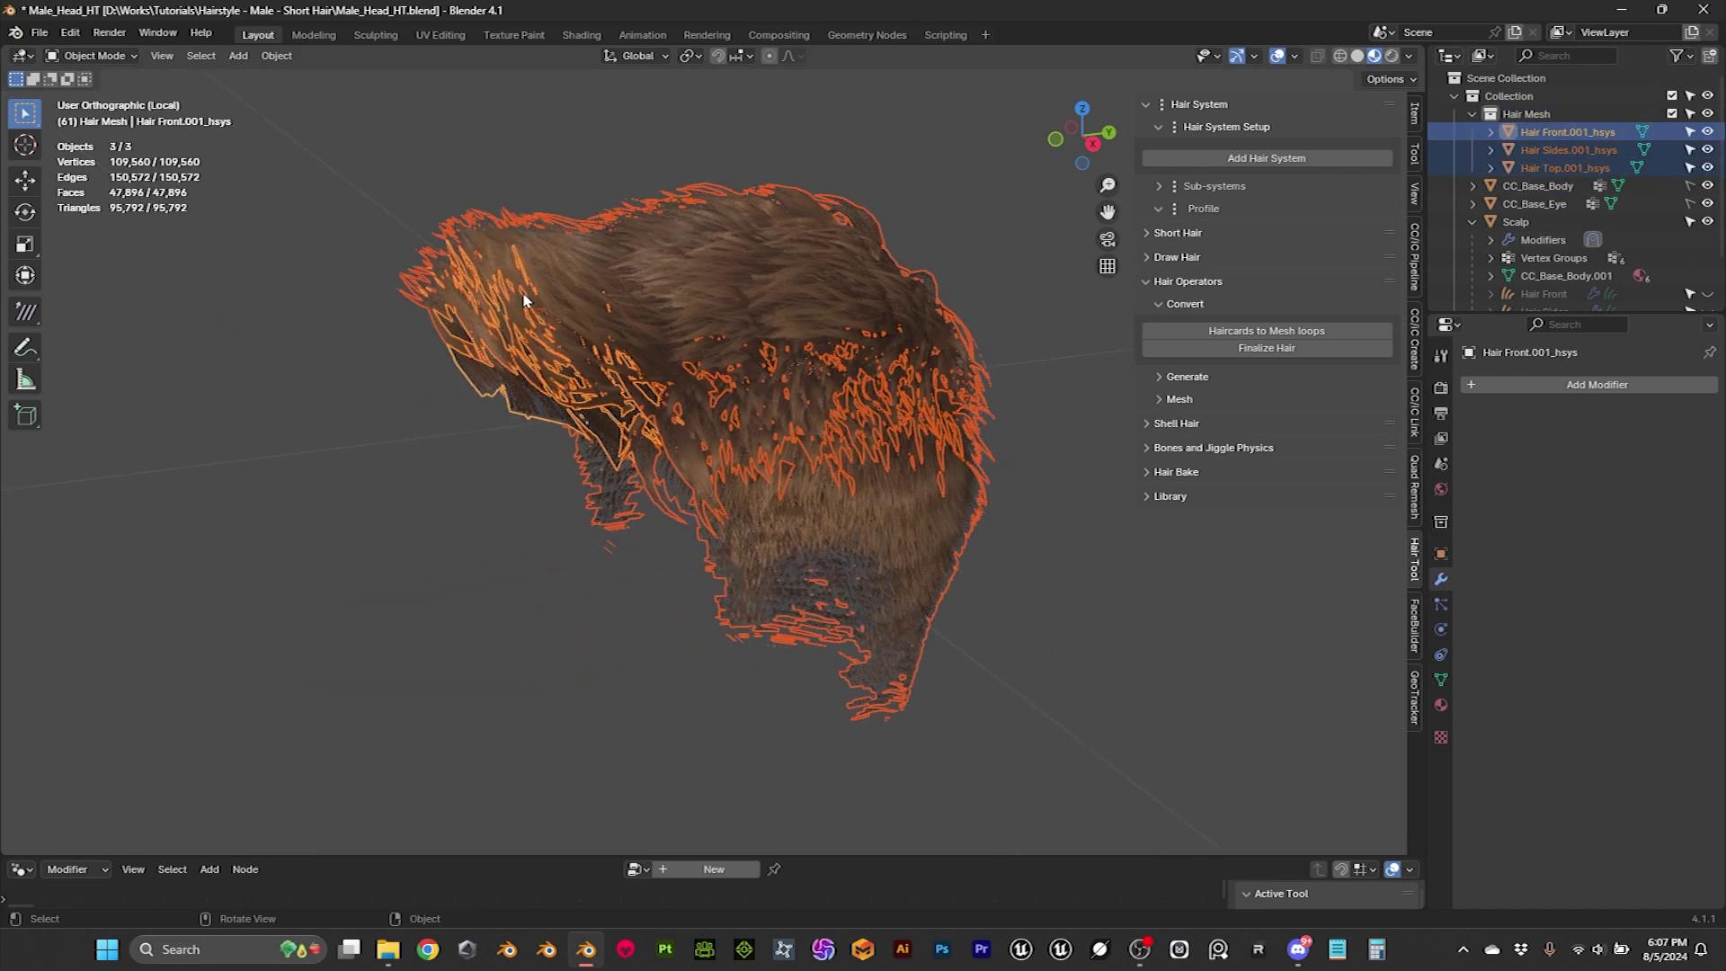
Step: Orbit around the isolated hair and select the Hair Sides.001_hsys mesh
left_click(204, 392)
middle_click_drag(204, 392, 274, 293)
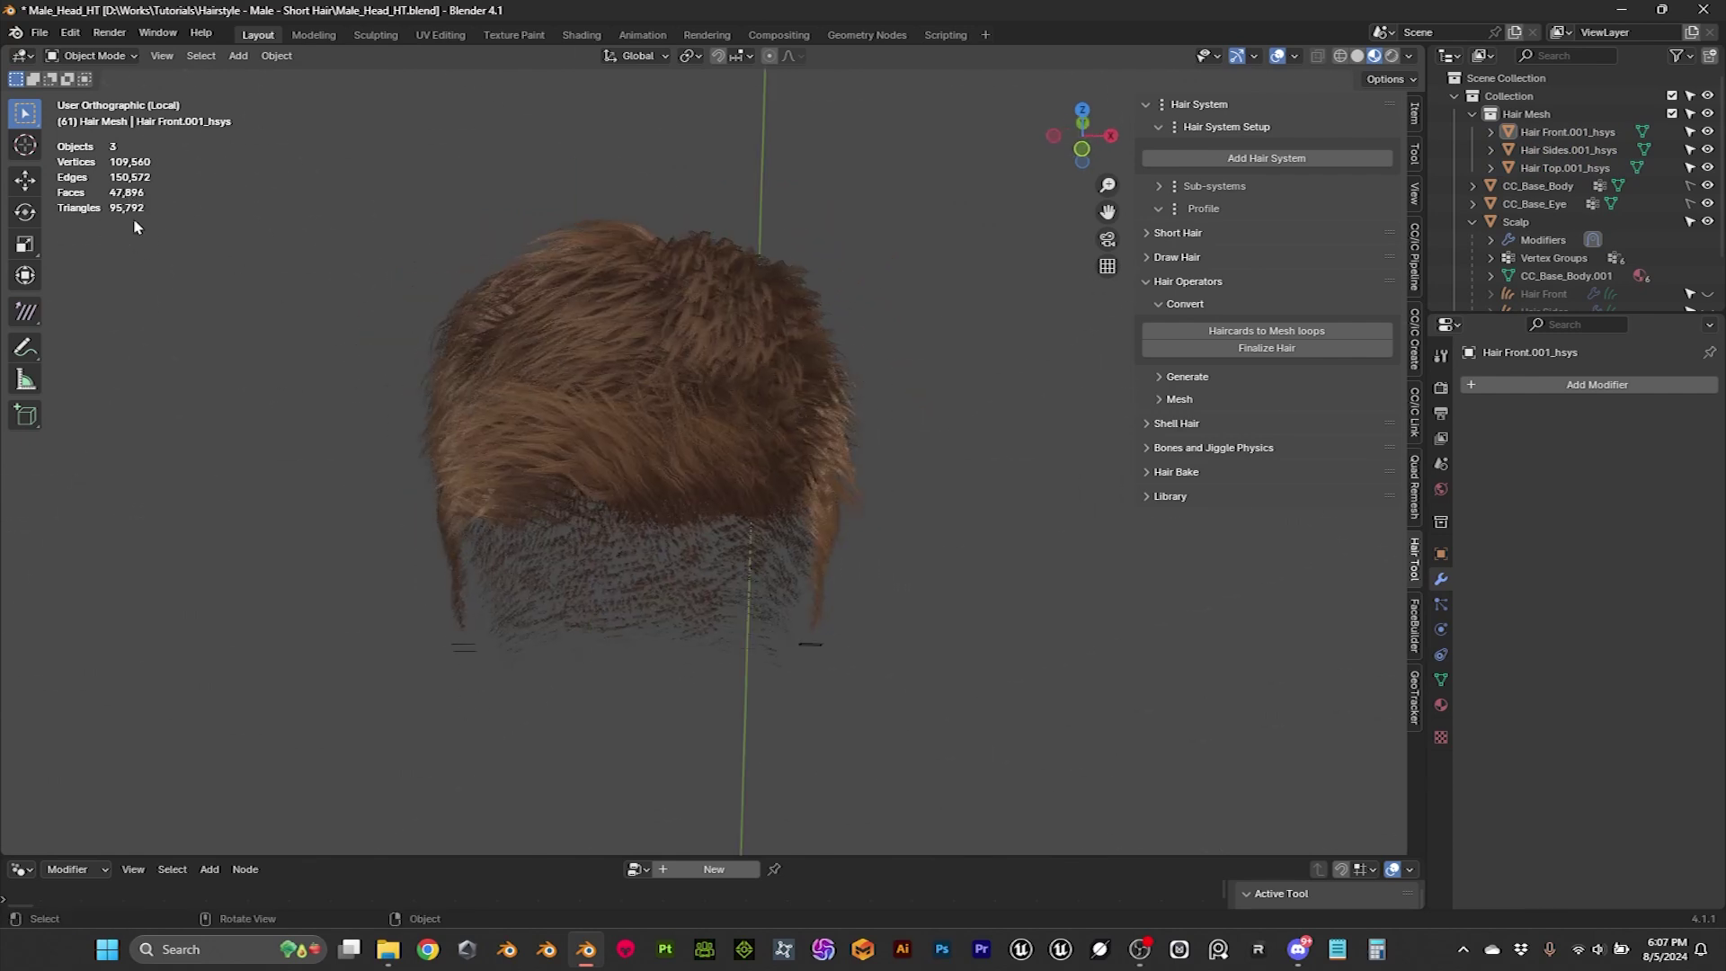
middle_click_drag(171, 224, 957, 300)
scroll(701, 270, "up", 3)
middle_click_drag(714, 263, 736, 377)
left_click(707, 572)
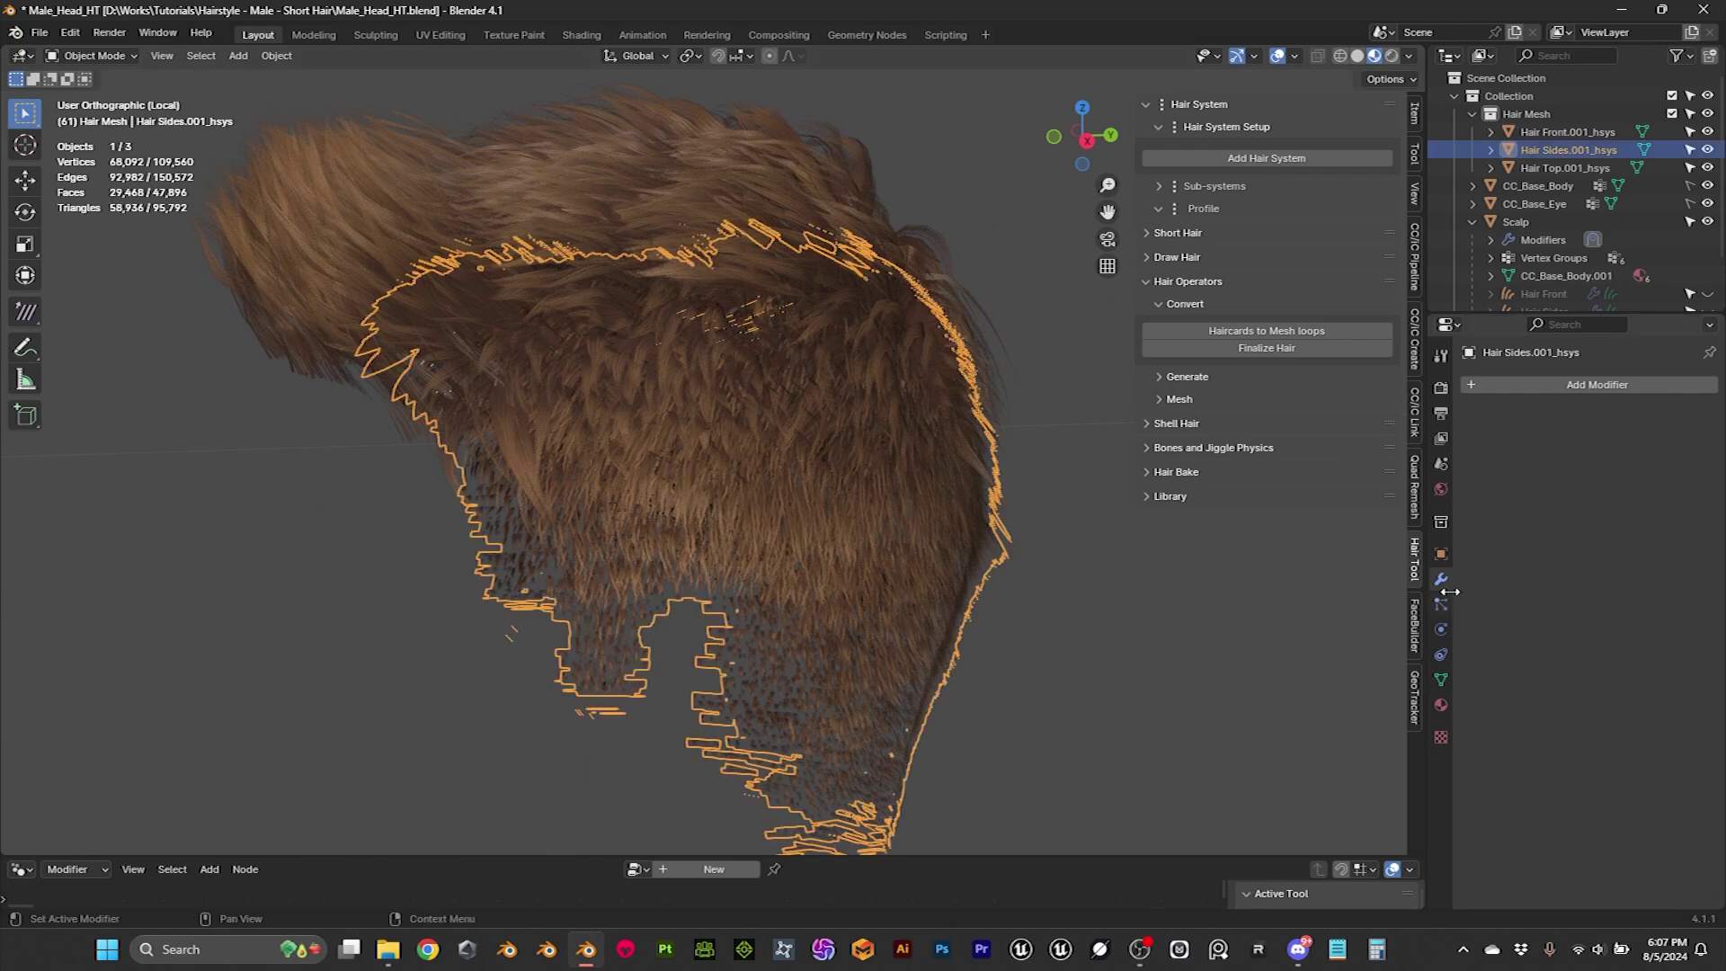
Step: Add a Decimate modifier (Collapse, ratio 1.0) to Hair Sides.001_hsys
left_click(1593, 387)
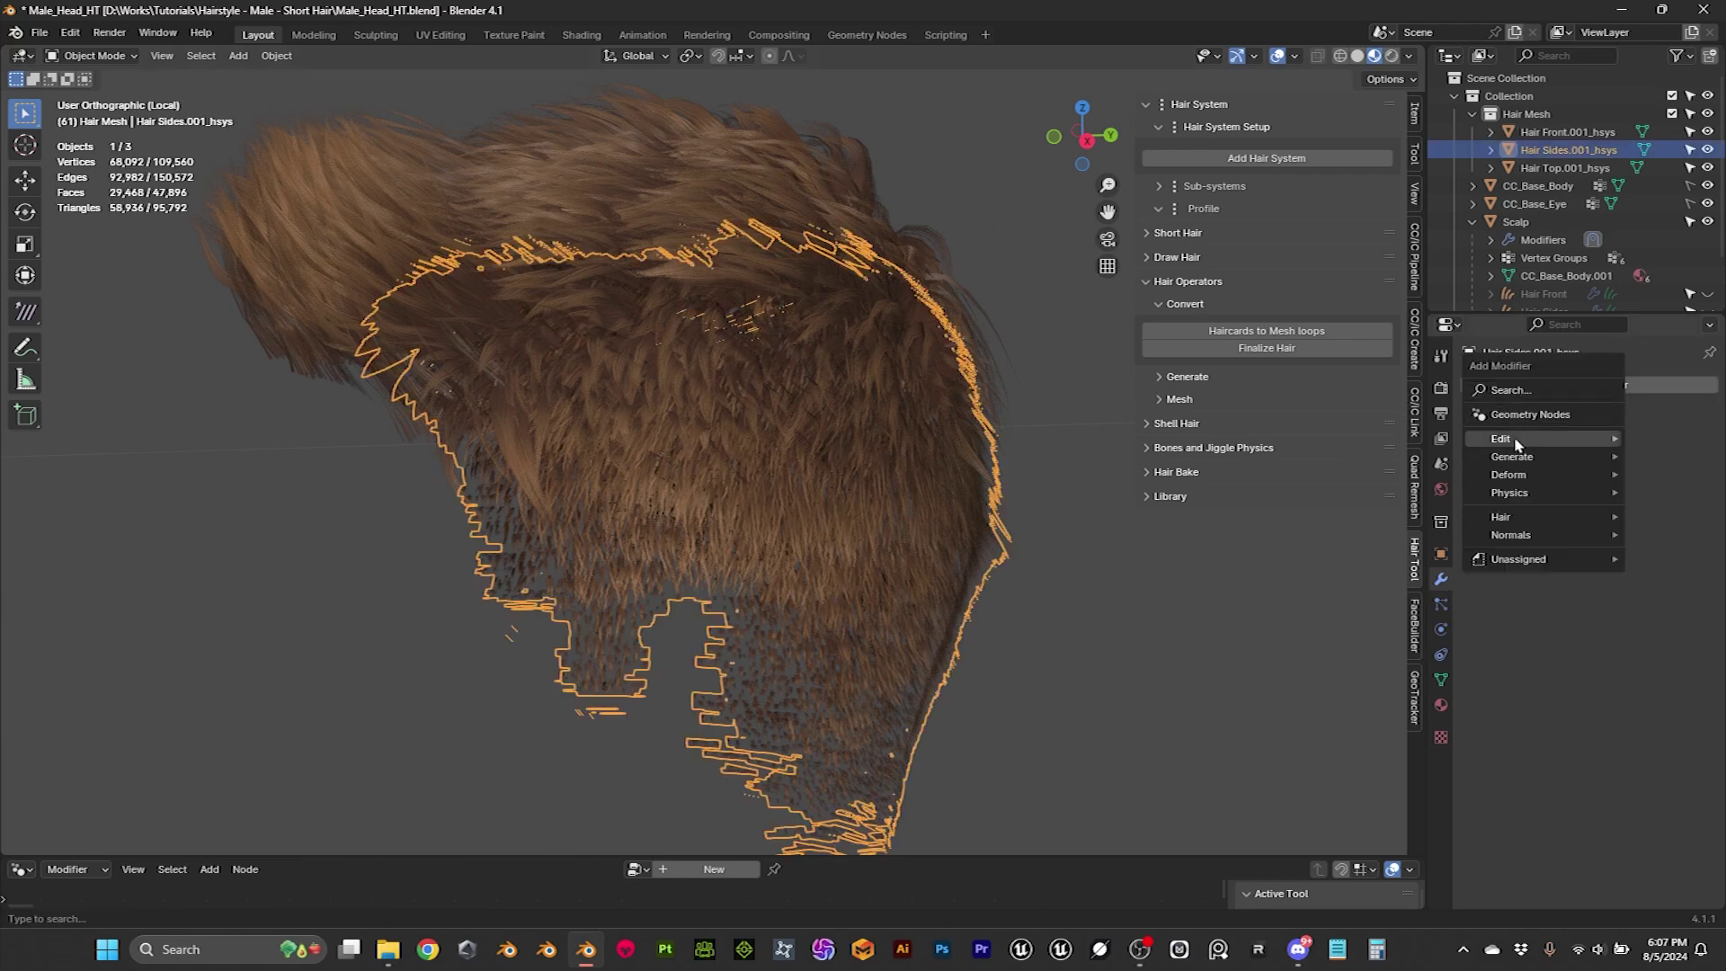
mouse_move(1521, 466)
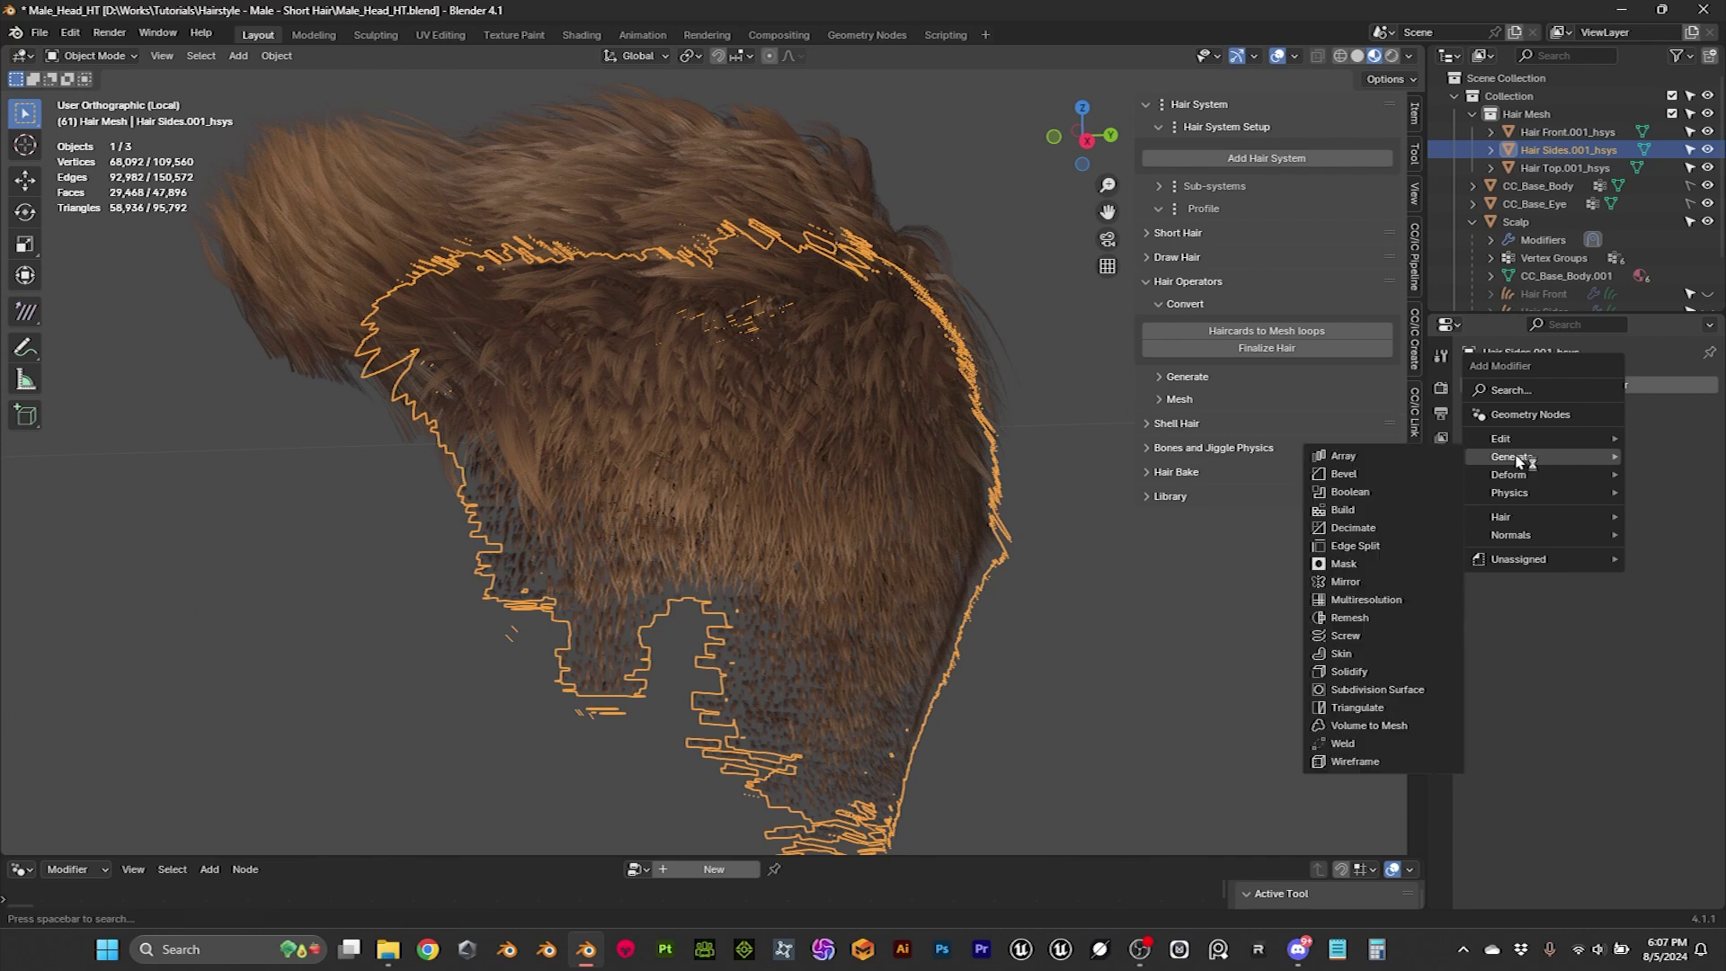
left_click(1348, 545)
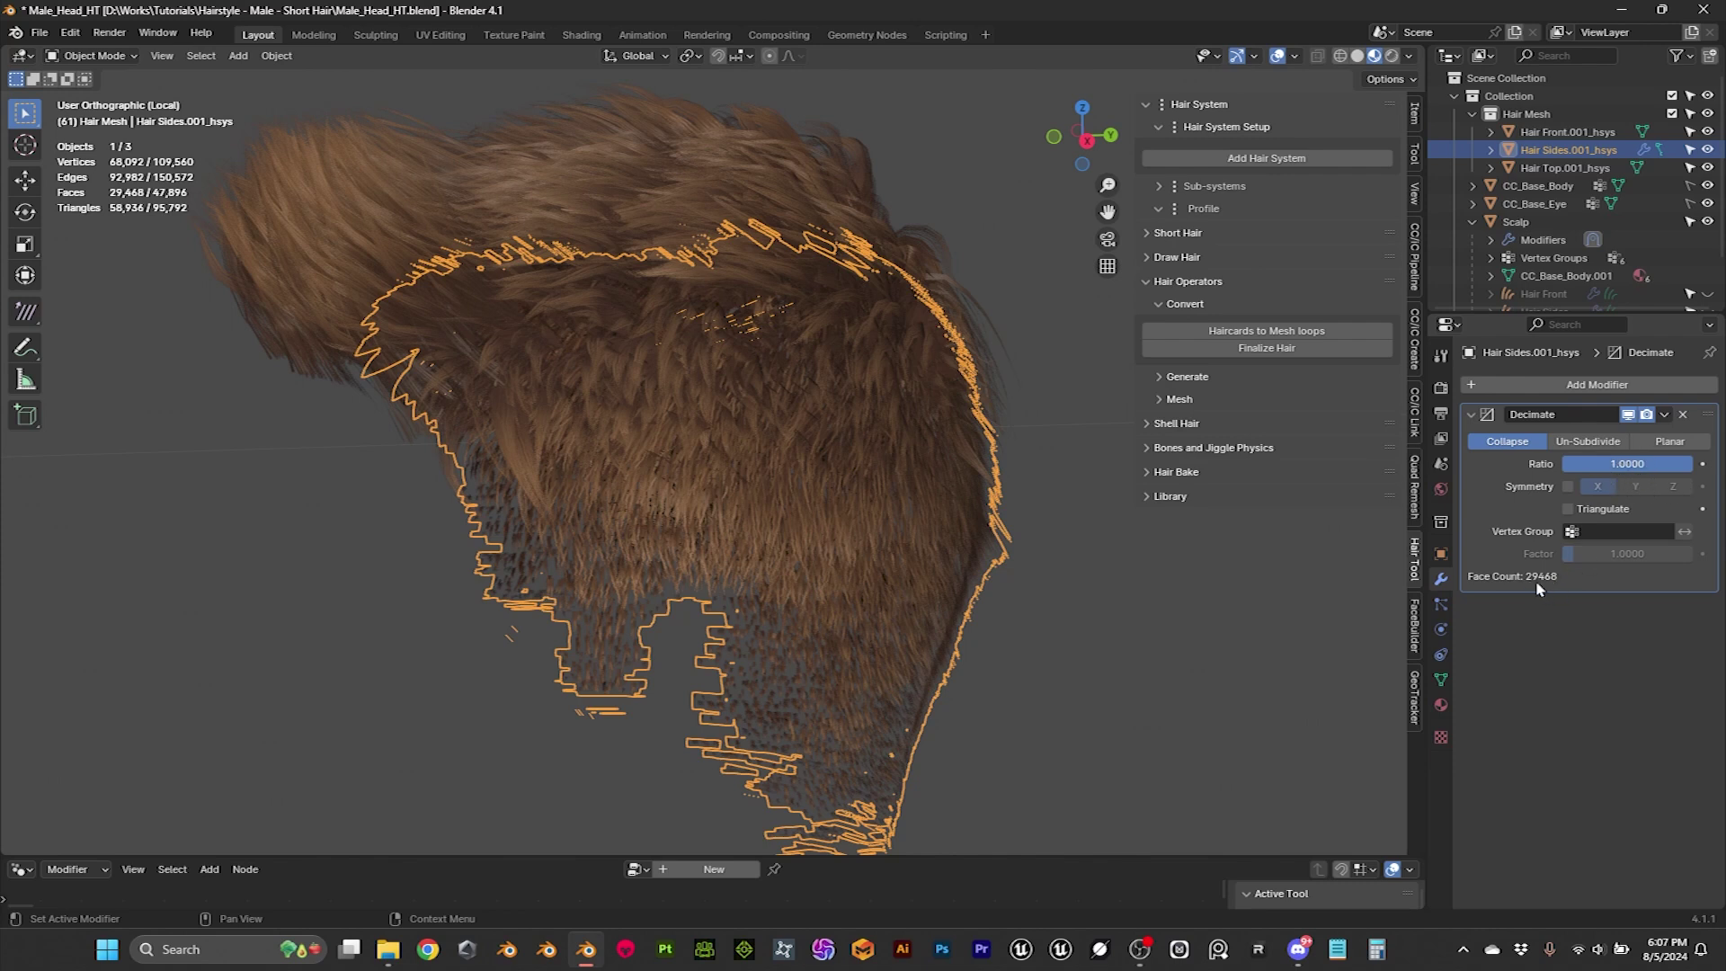
Step: Set the Decimate ratio to 0.1, cutting Hair Sides to 5843 faces
left_click(1618, 463)
left_click(1580, 463)
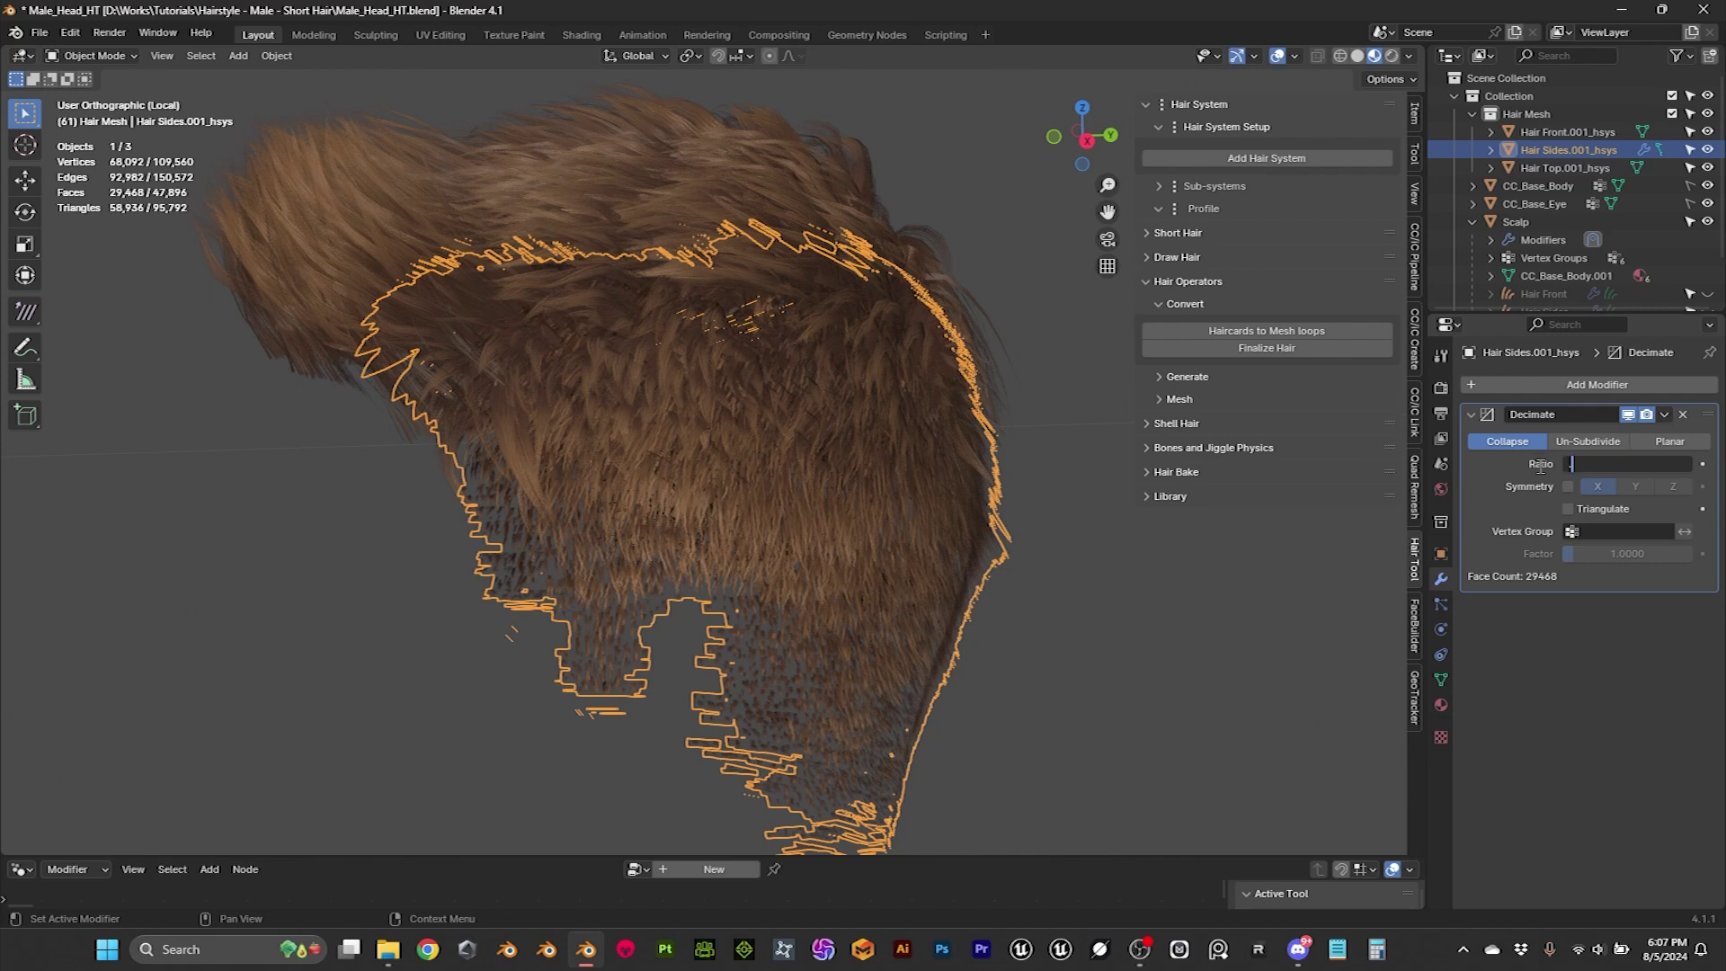
type("1")
key("Return")
Step: Orbit to inspect the decimated side hair and select the Hair Top.001_hsys mesh
left_click(1078, 644)
middle_click_drag(1078, 644, 962, 616)
scroll(962, 616, "up", 2)
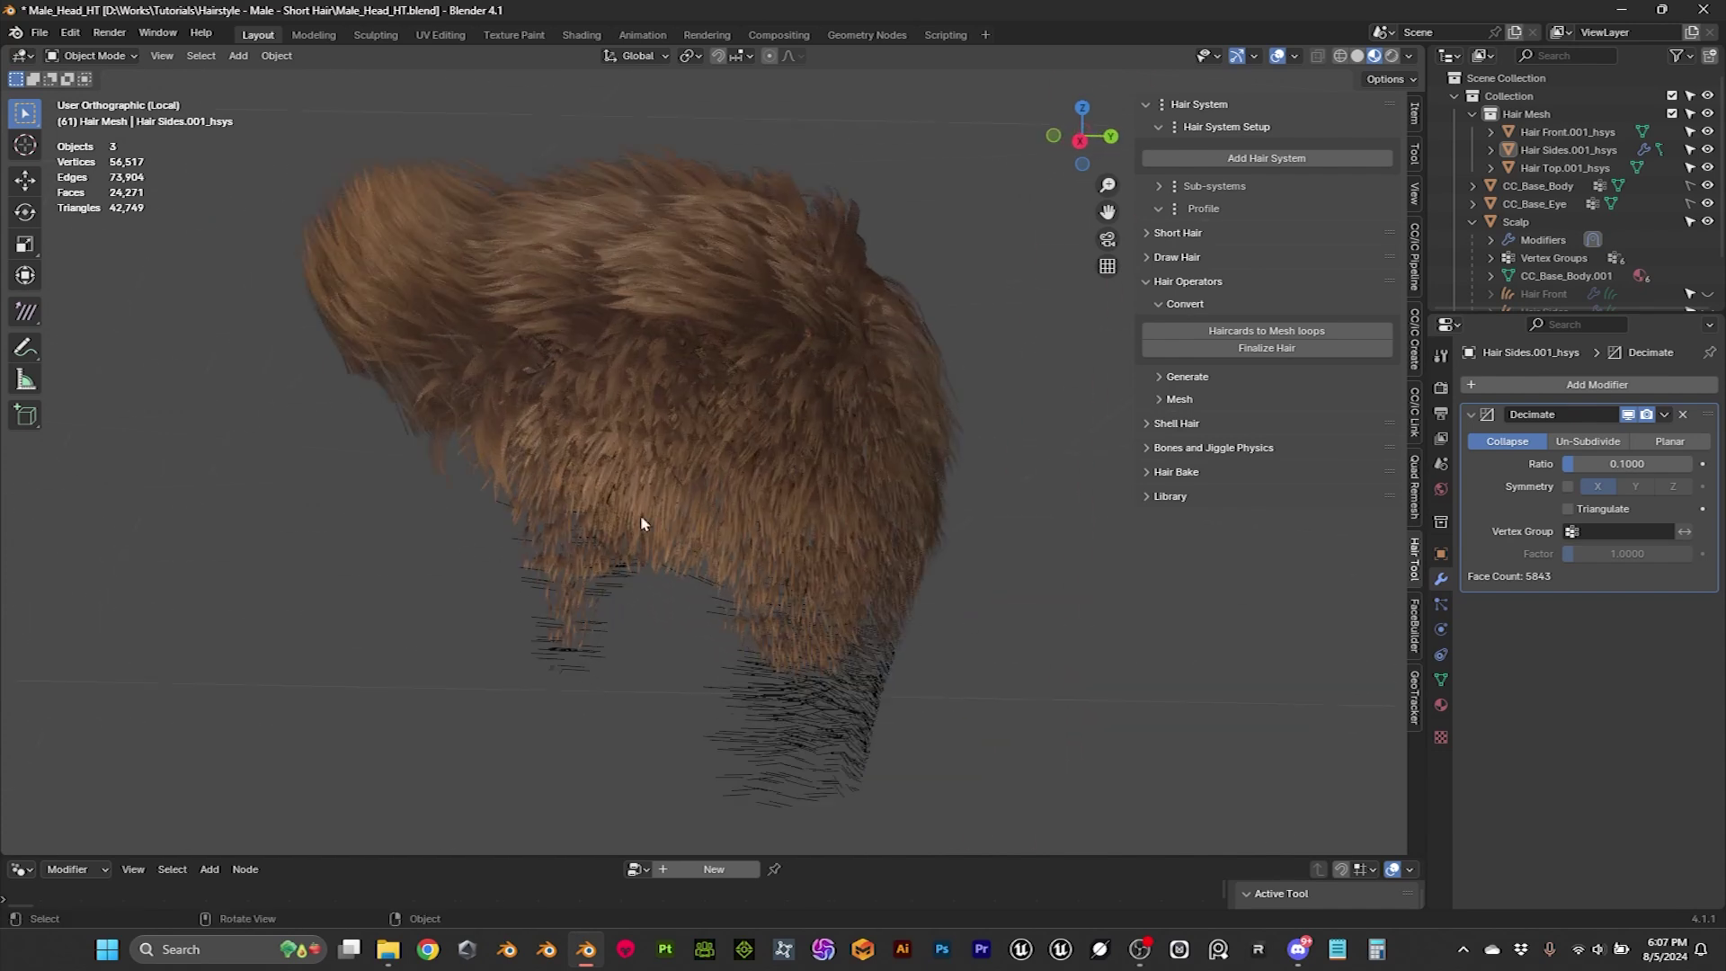
middle_click_drag(629, 400, 678, 297)
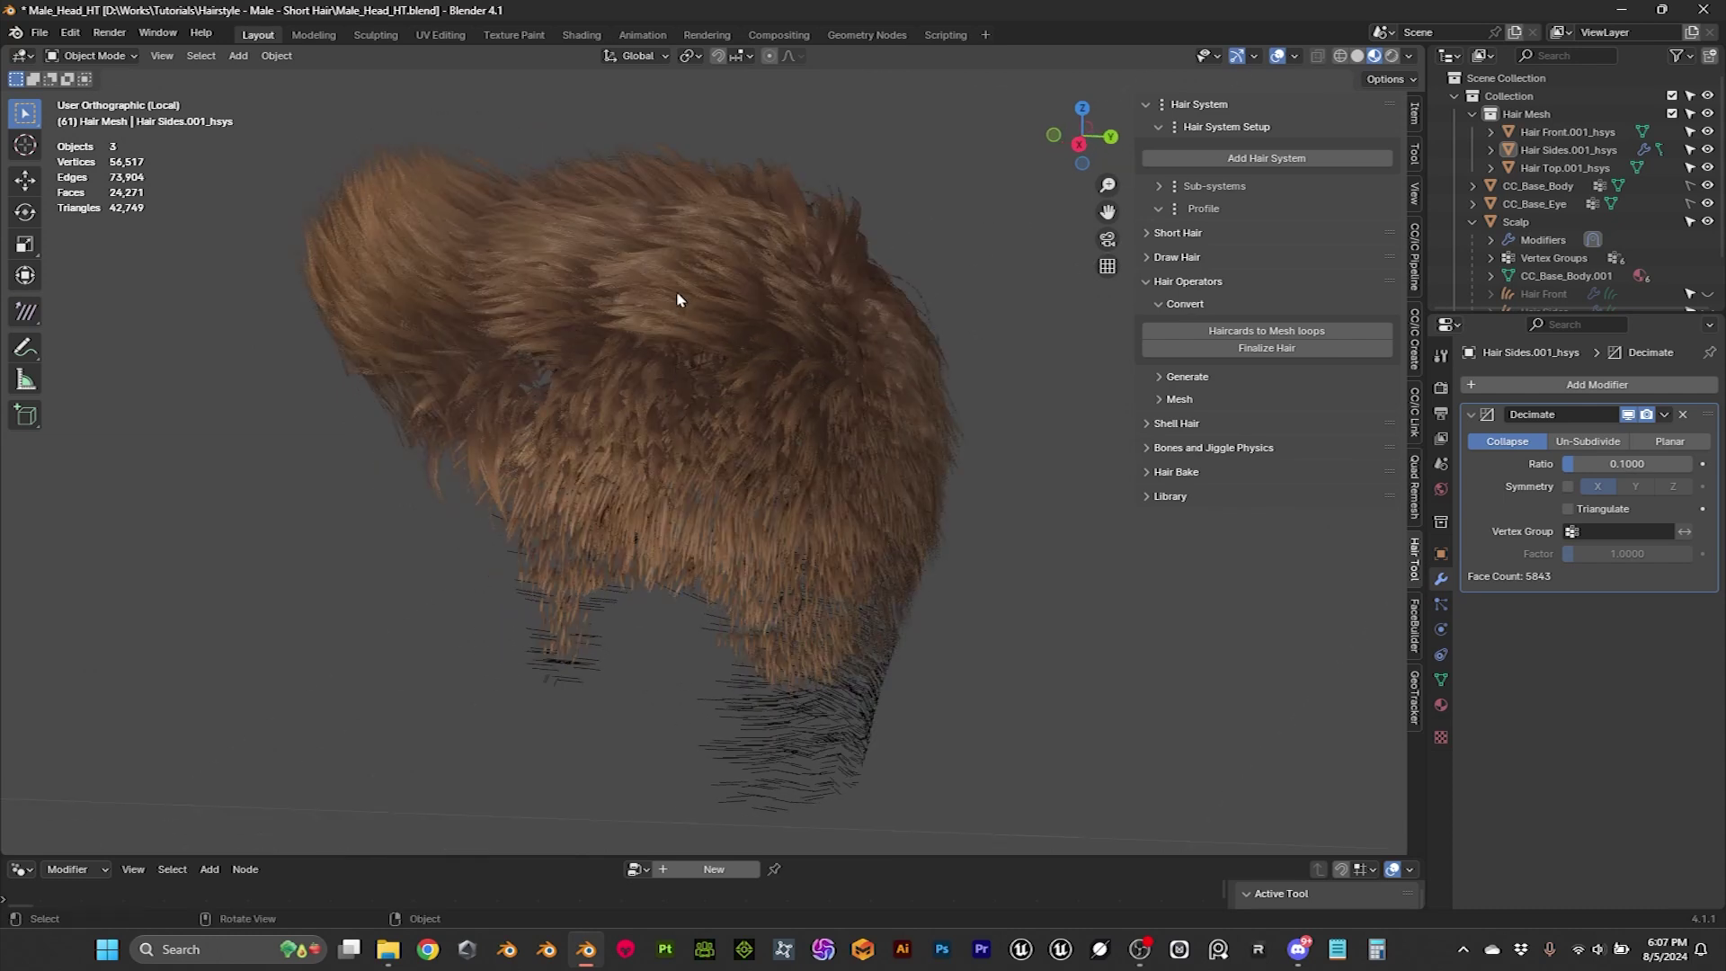
left_click(678, 299)
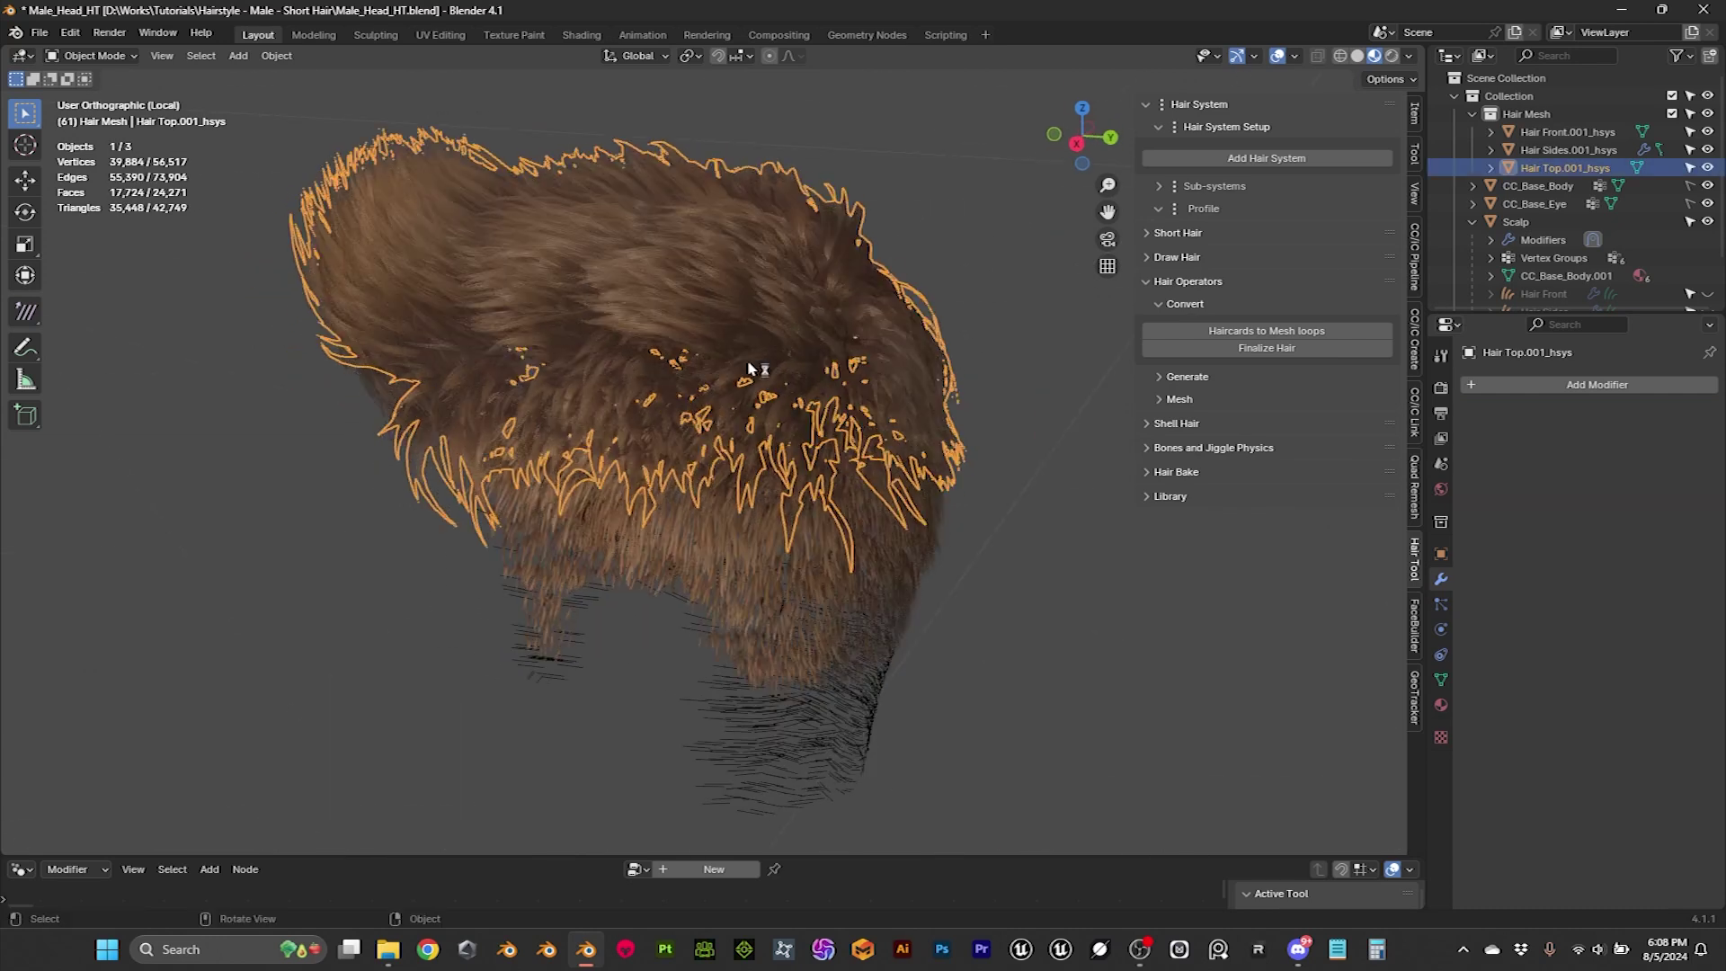
Step: Add a Decimate modifier at ratio 0.1 to Hair Top.001_hsys, reducing it to 3267 faces
left_click(1569, 384)
mouse_move(1497, 381)
left_click(1318, 450)
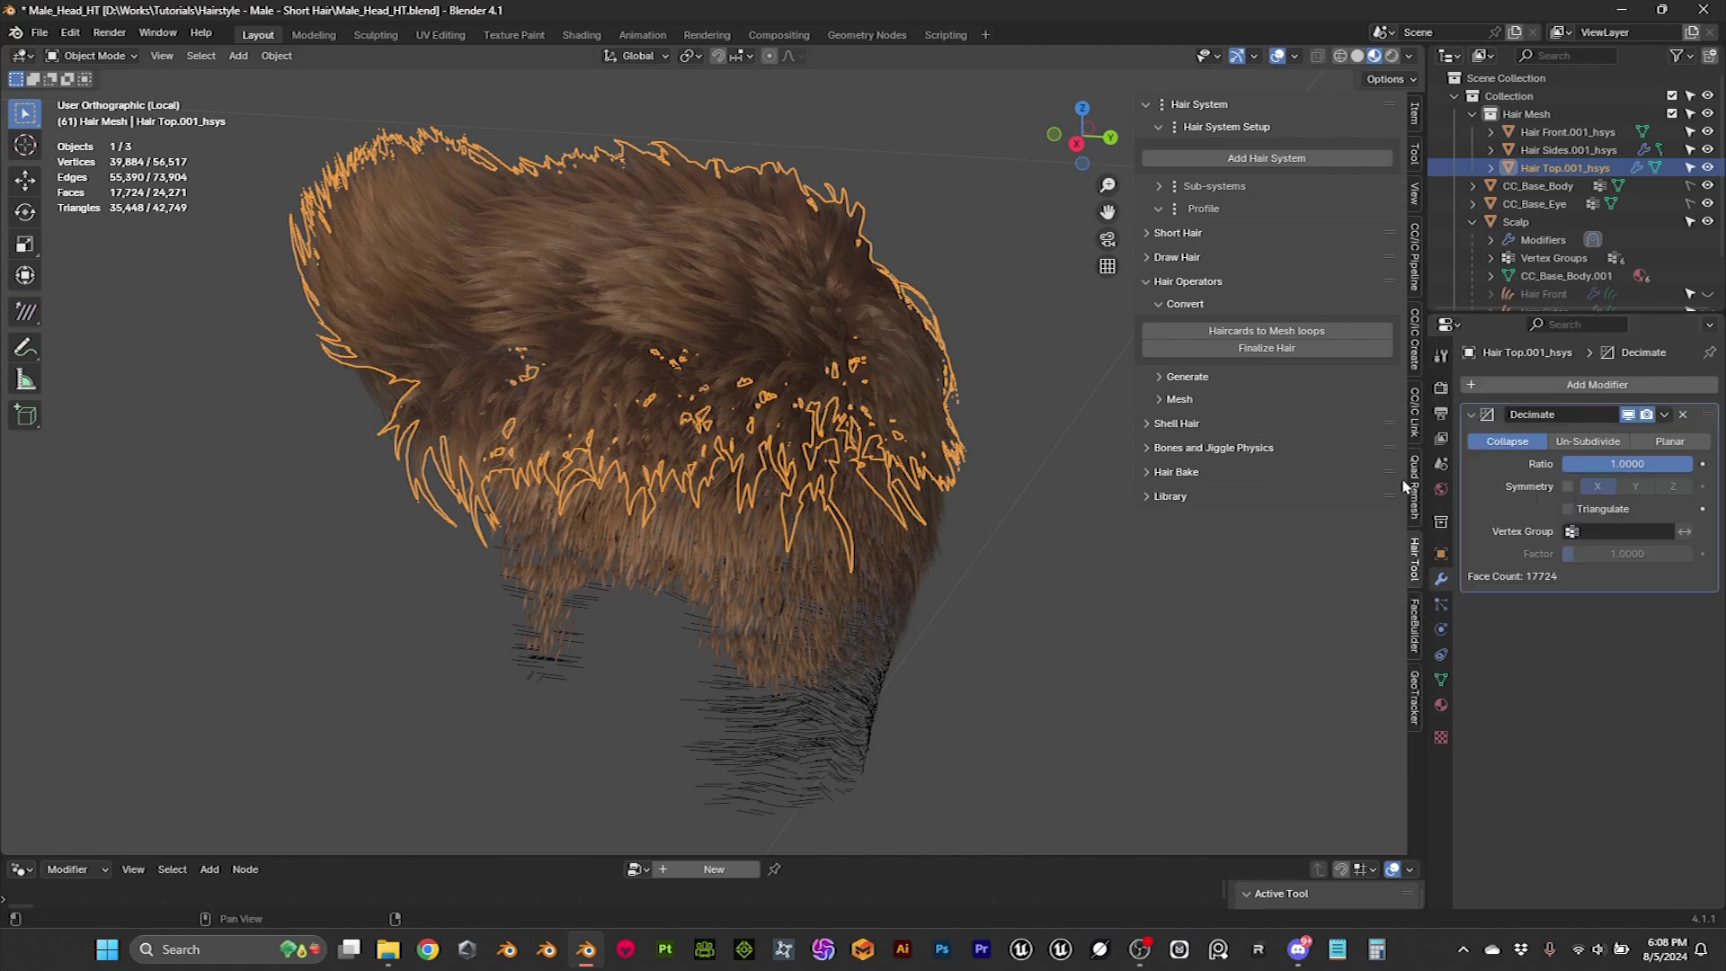
left_click(1629, 468)
type(".1")
key("Return")
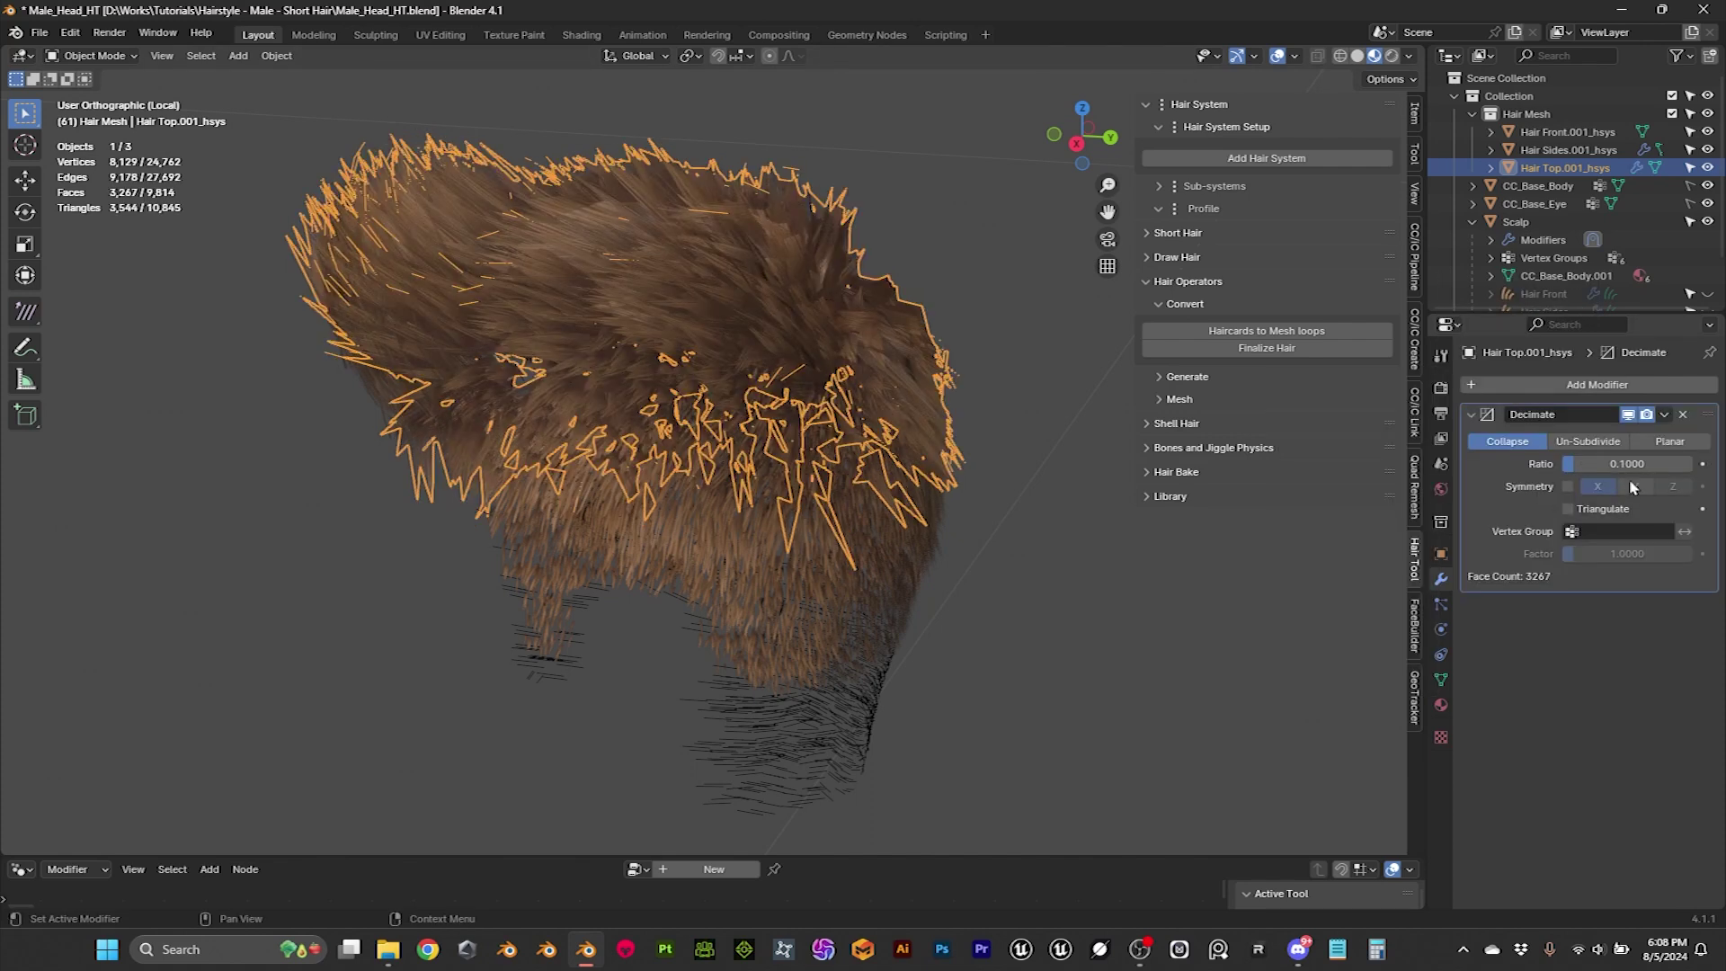
middle_click_drag(852, 629, 707, 356)
left_click(861, 387)
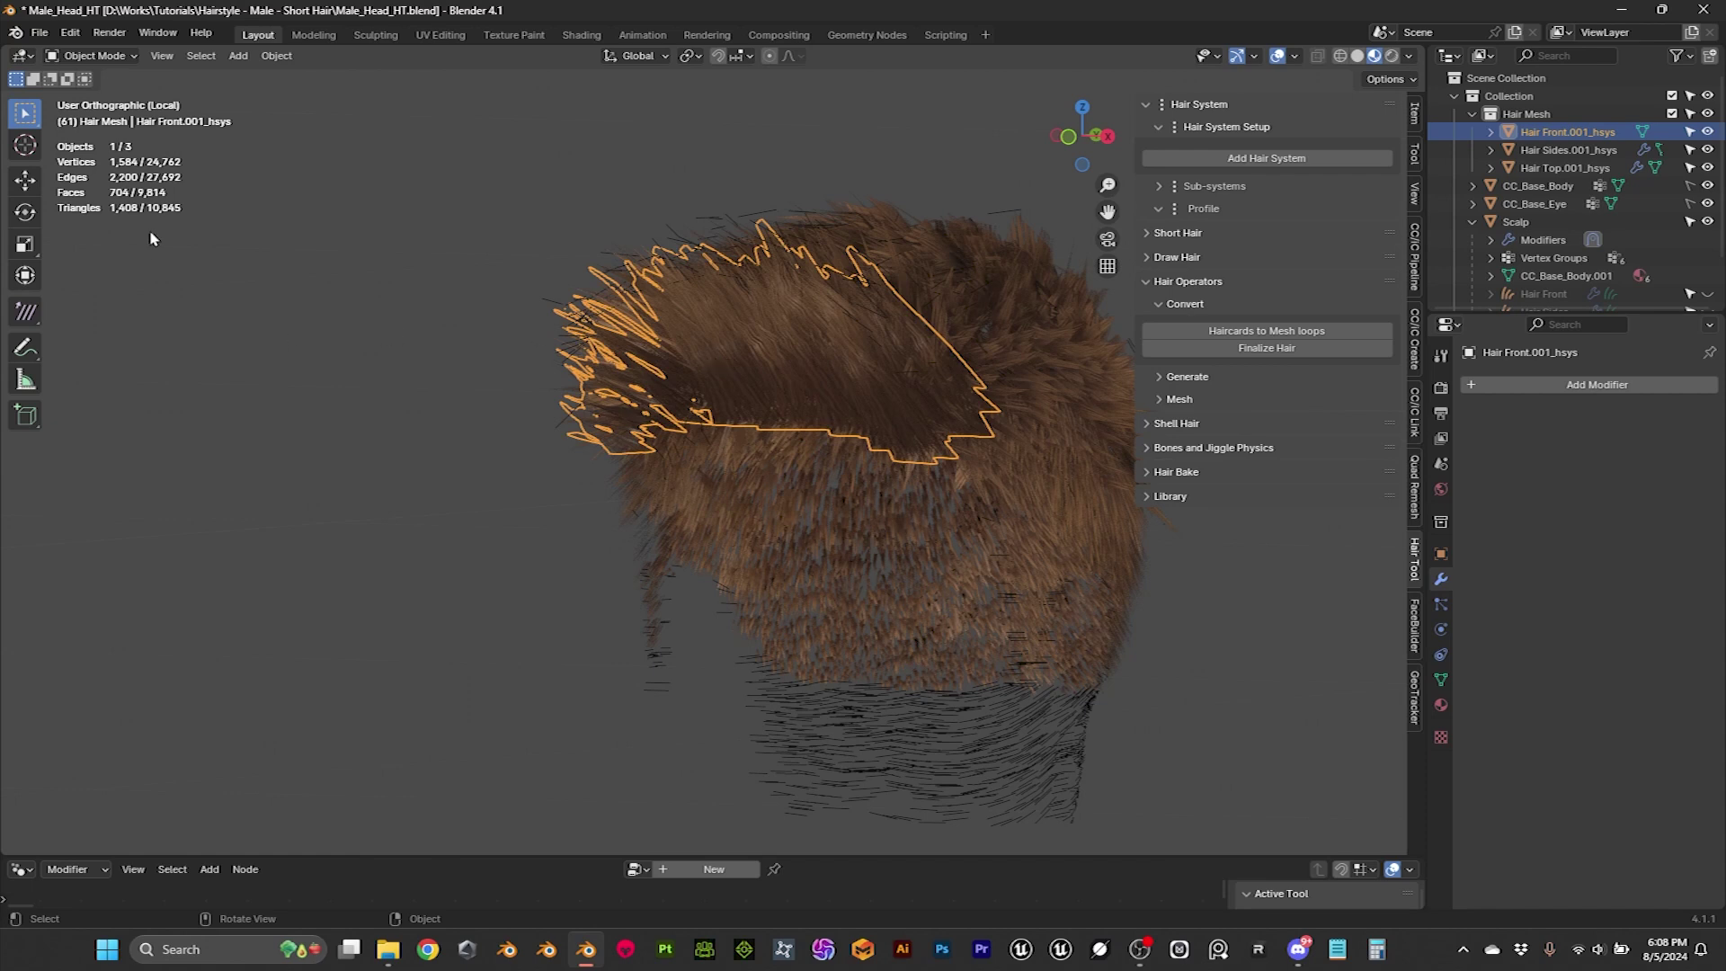
middle_click_drag(146, 210, 694, 432)
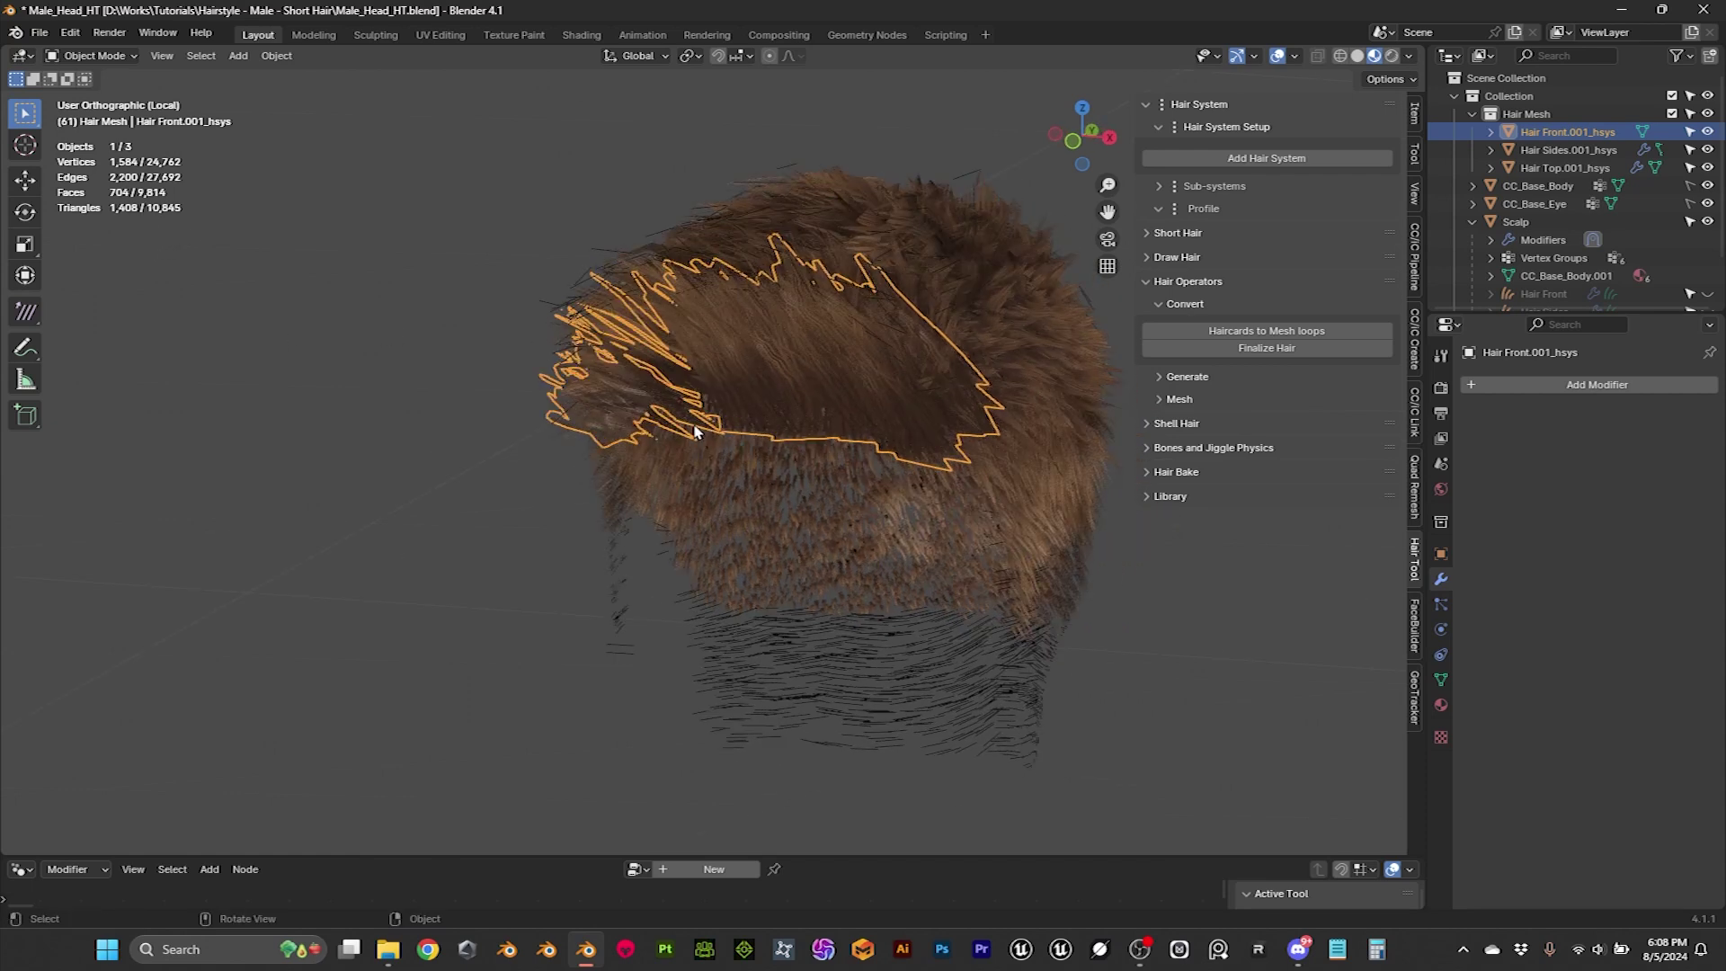
key("Tab")
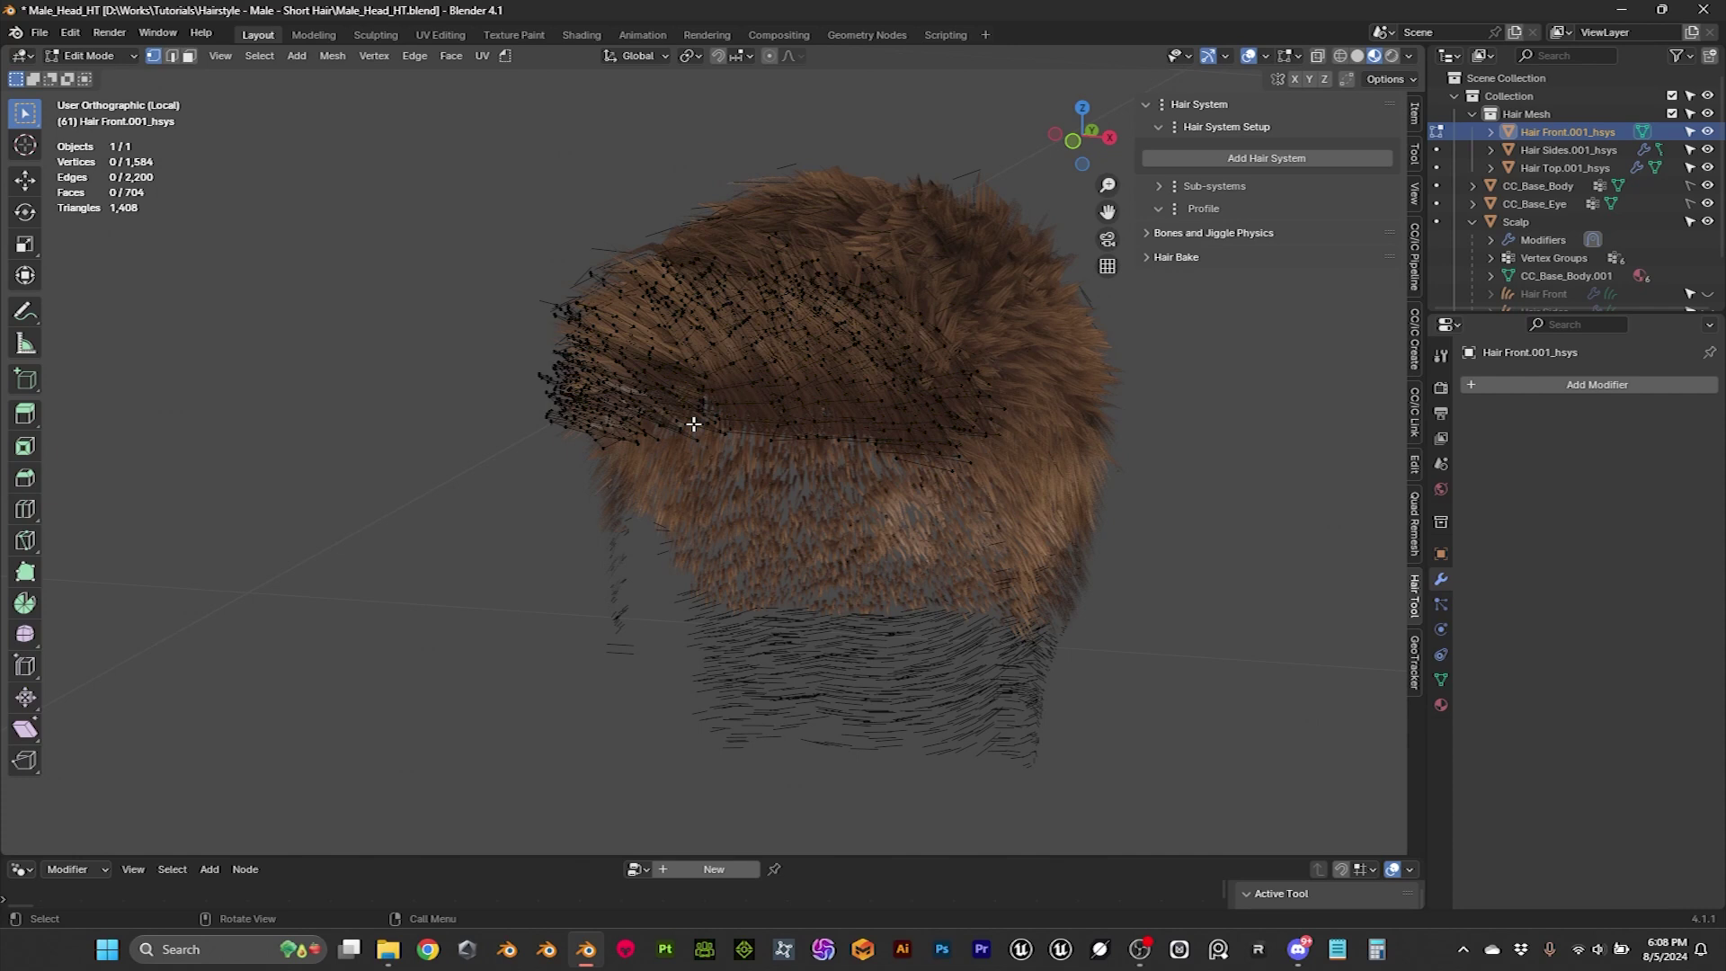
key("a")
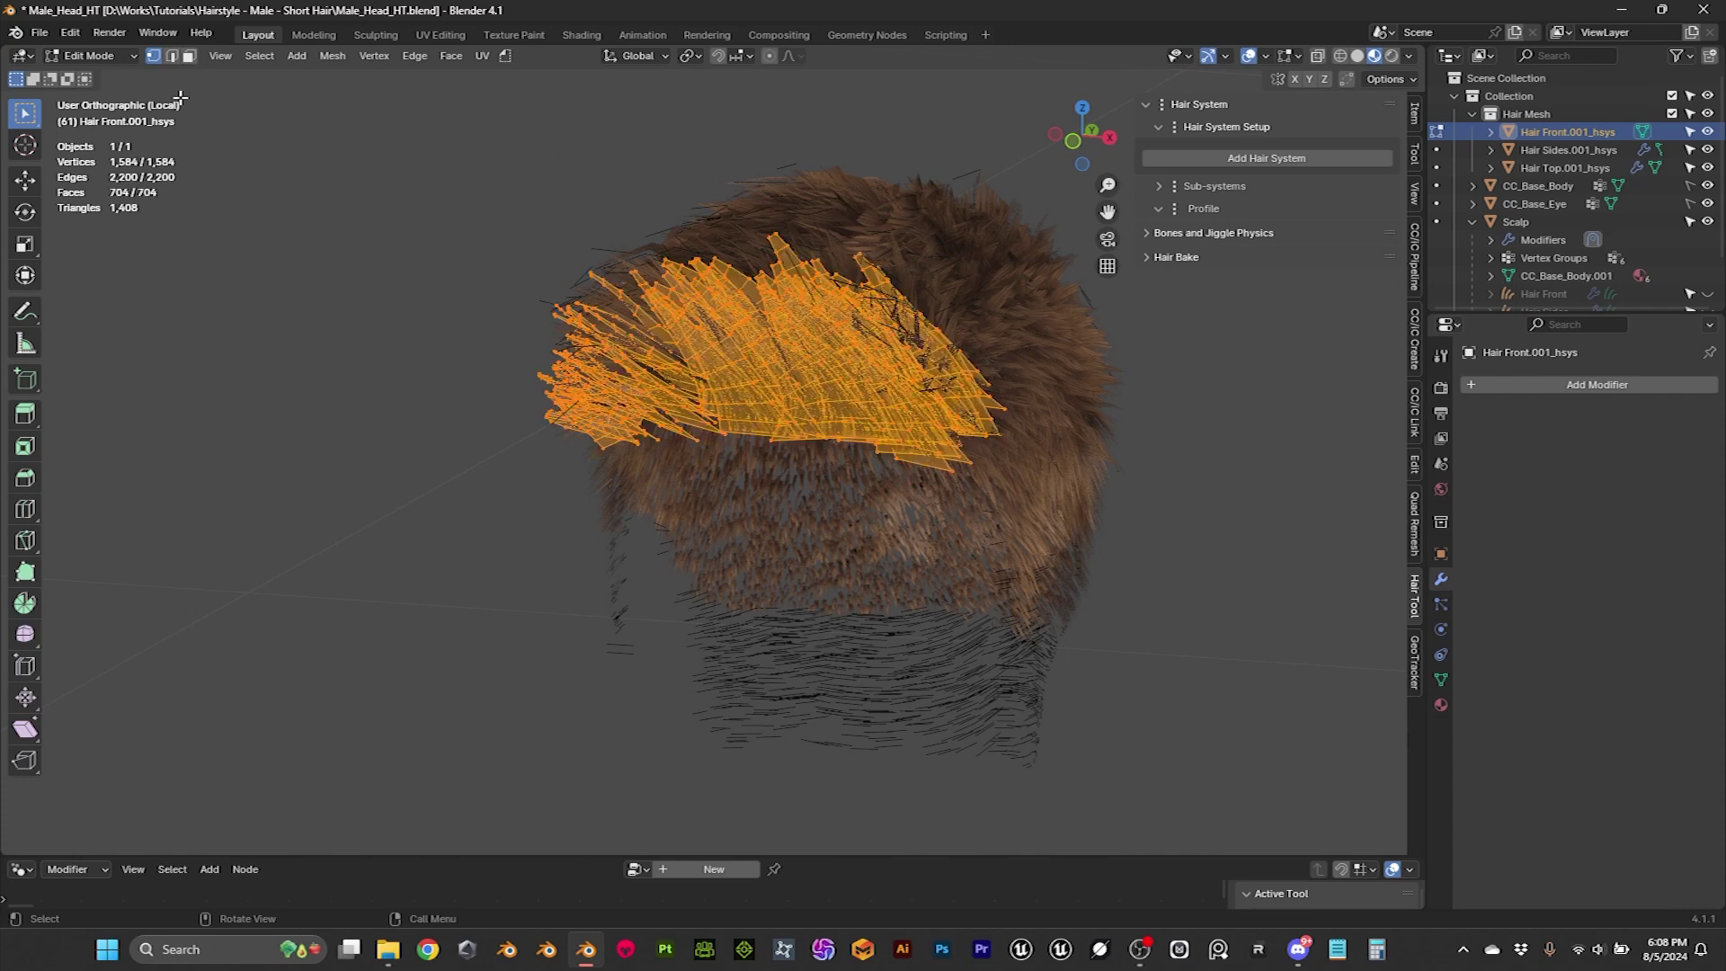
left_click(121, 51)
left_click(85, 72)
middle_click_drag(324, 225, 469, 322)
left_click(503, 208)
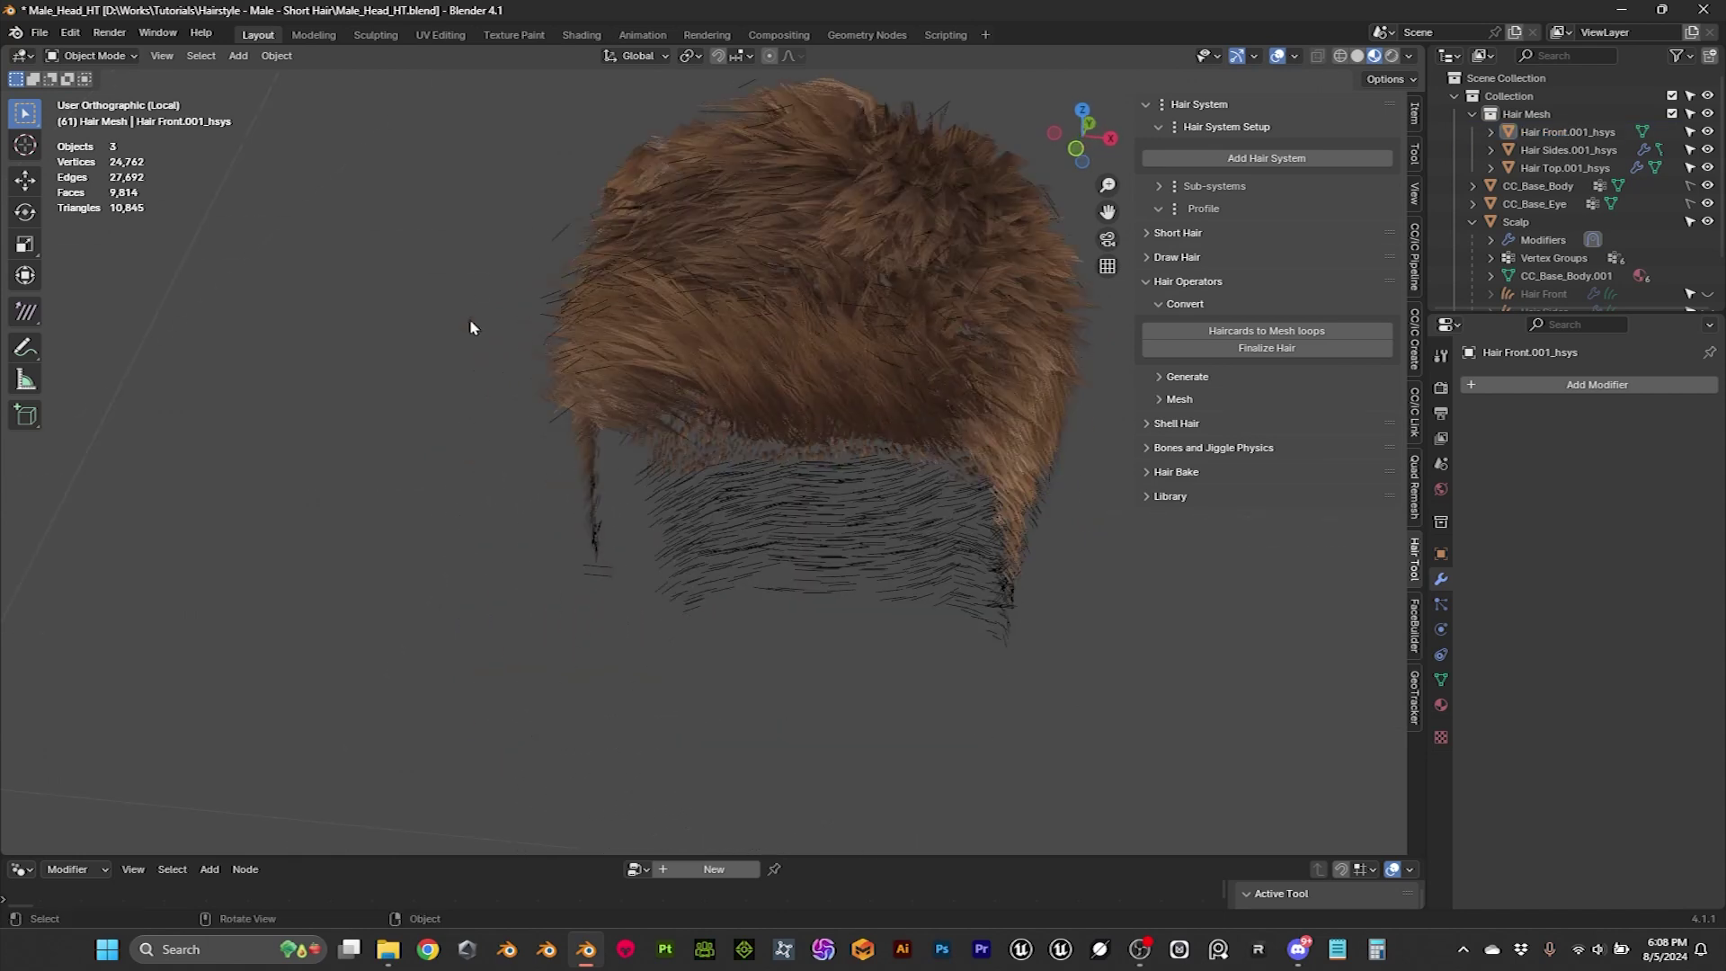
left_click(814, 410)
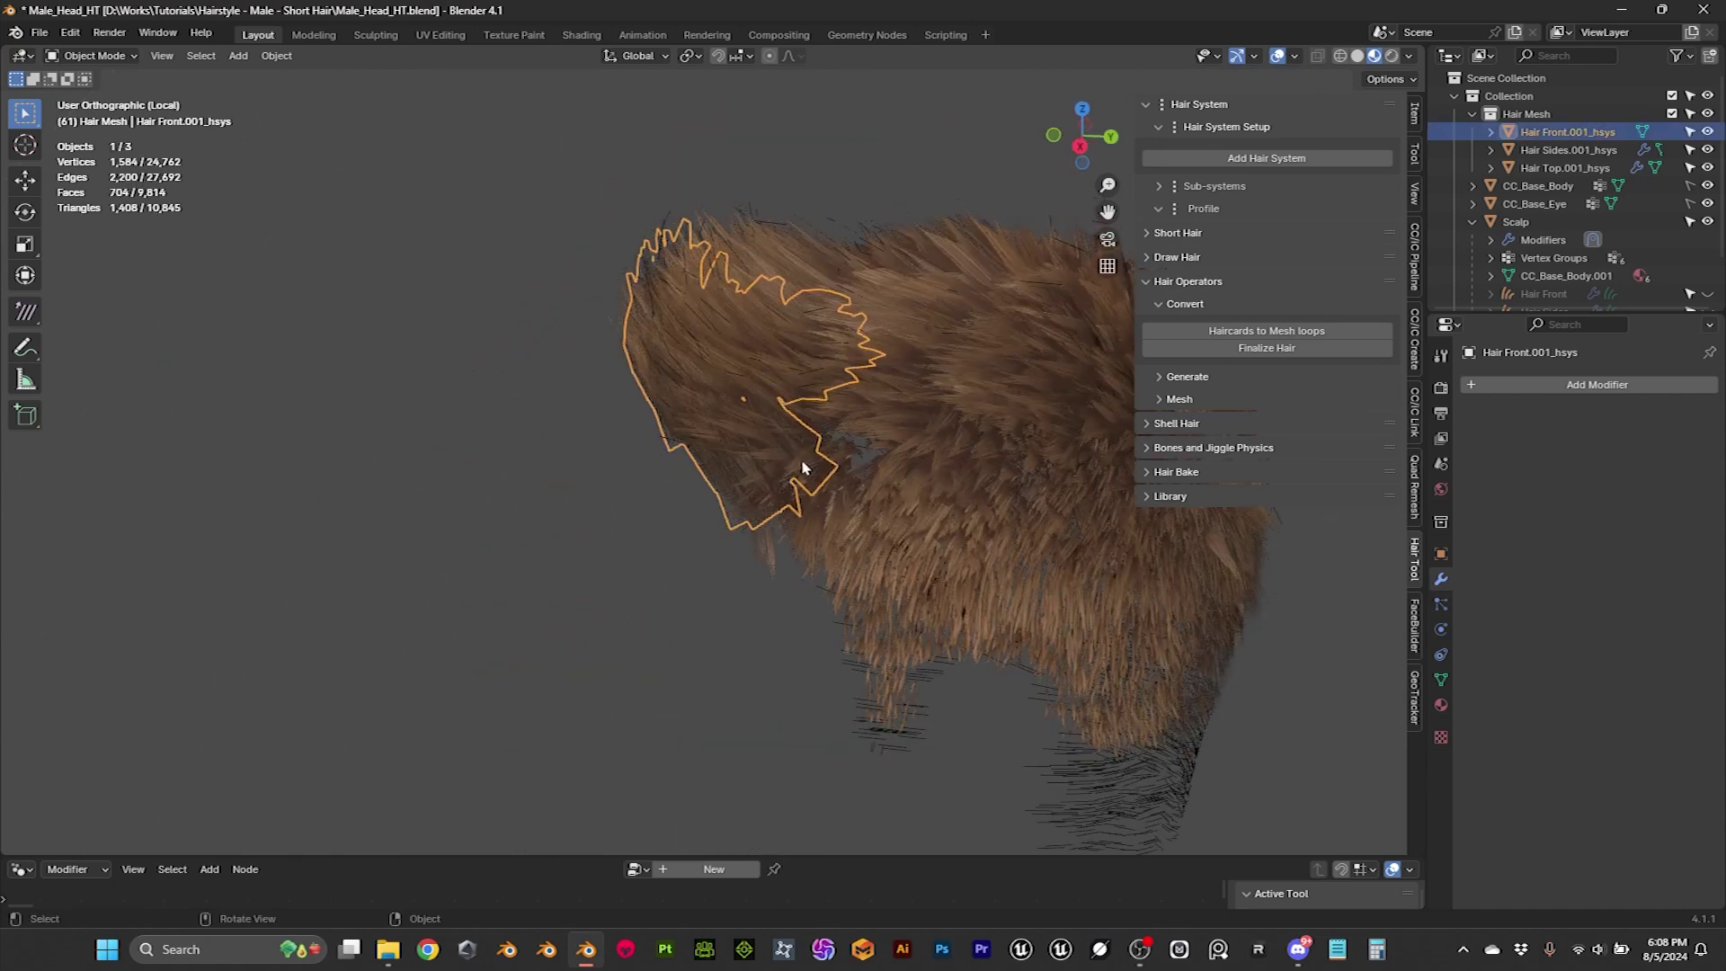